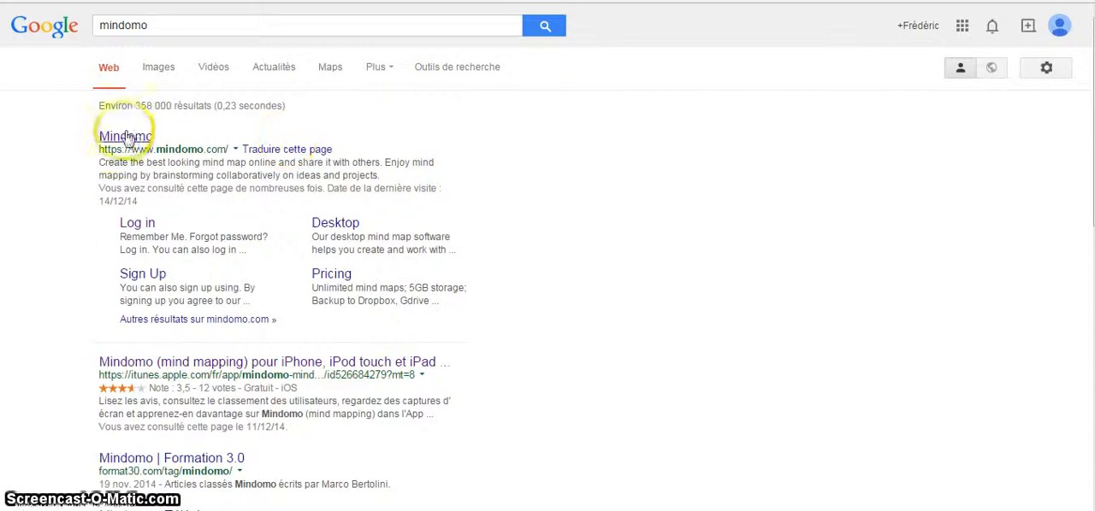
- Open the Mindomo website from the search results and log in to the account with the saved credentials
{"action": "left_click", "coordinate": [125, 139]}
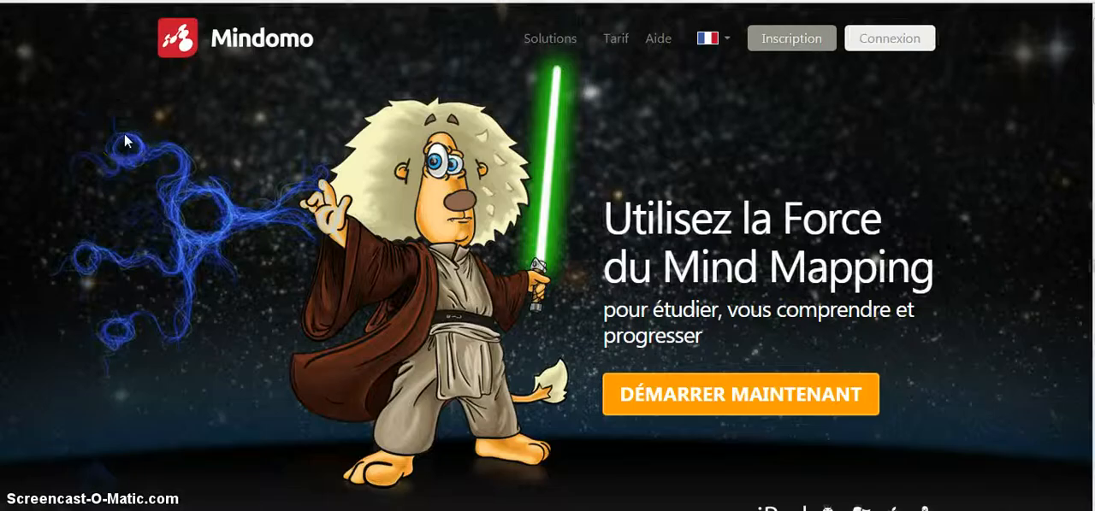
{"action": "left_click", "coordinate": [788, 41]}
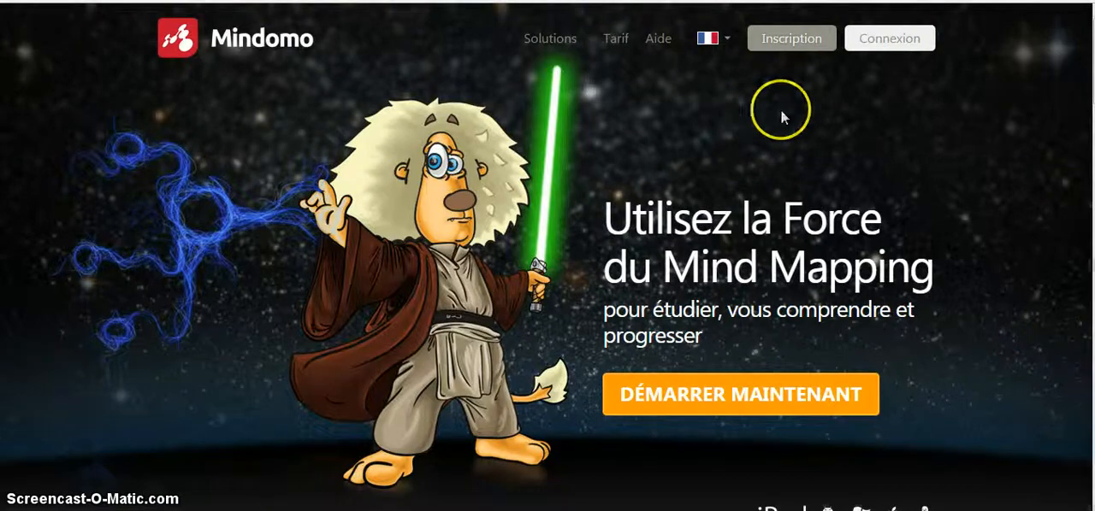
{"action": "left_click", "coordinate": [870, 38]}
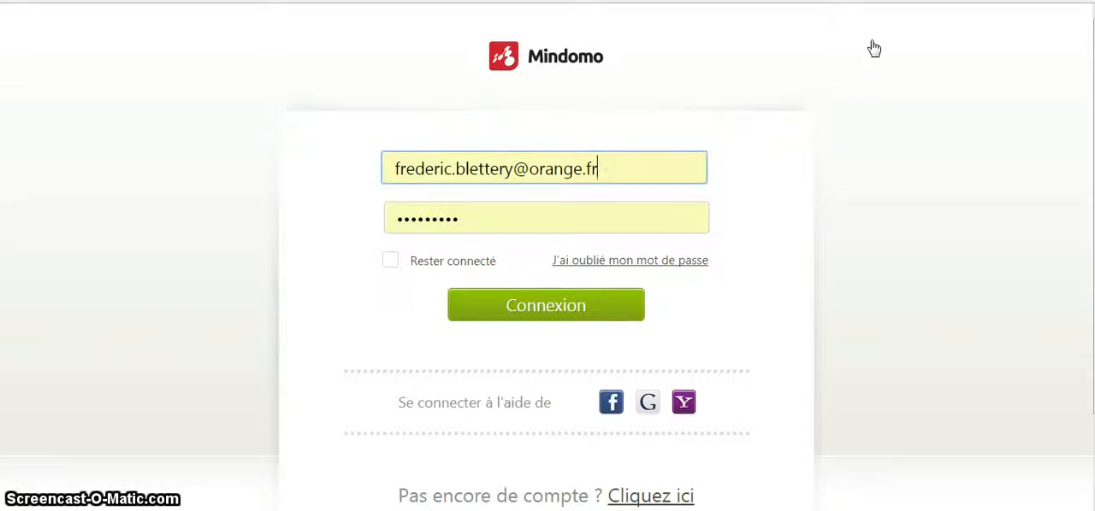
{"action": "left_click", "coordinate": [573, 308]}
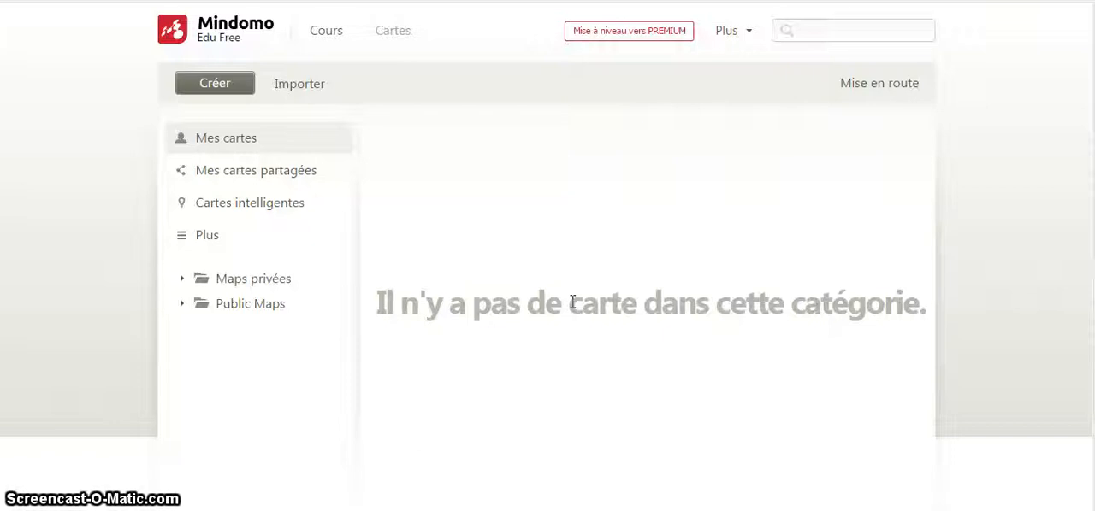
- Create a new blank mind map titled "S.E.S." using the basic template
{"action": "left_click", "coordinate": [213, 85]}
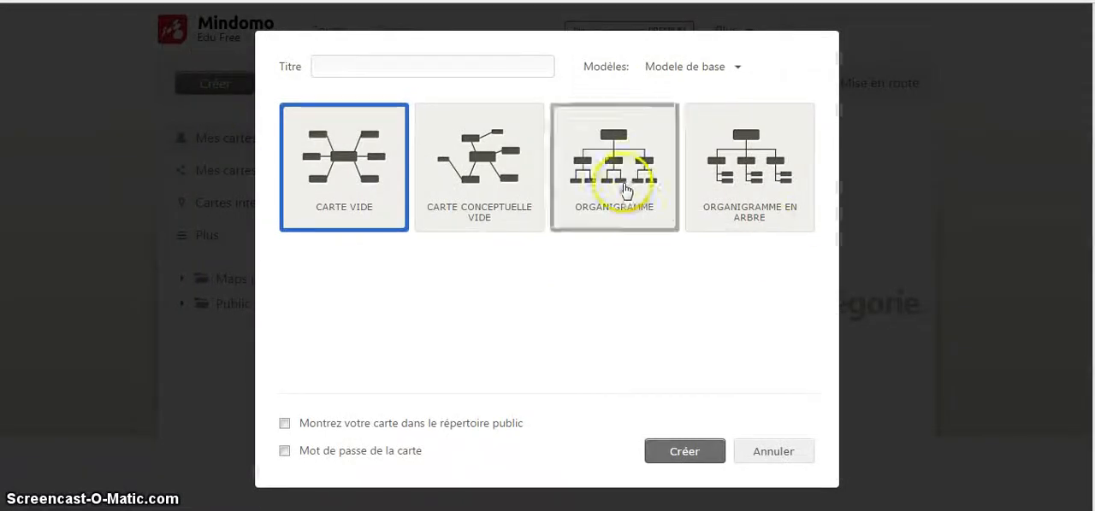
{"action": "left_click", "coordinate": [373, 69]}
{"action": "type", "text": "S"}
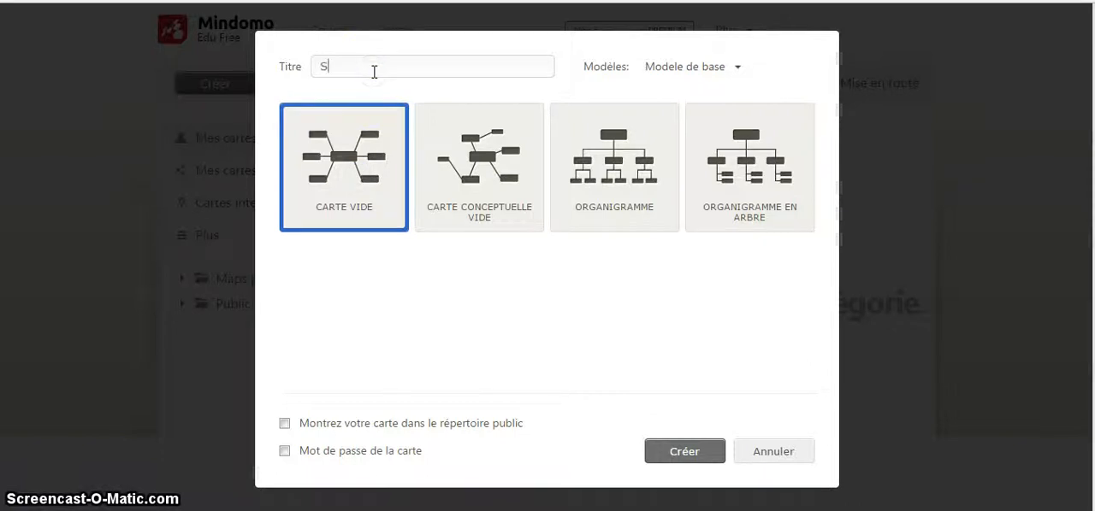
{"action": "type", "text": ".E.S."}
{"action": "left_click", "coordinate": [677, 462]}
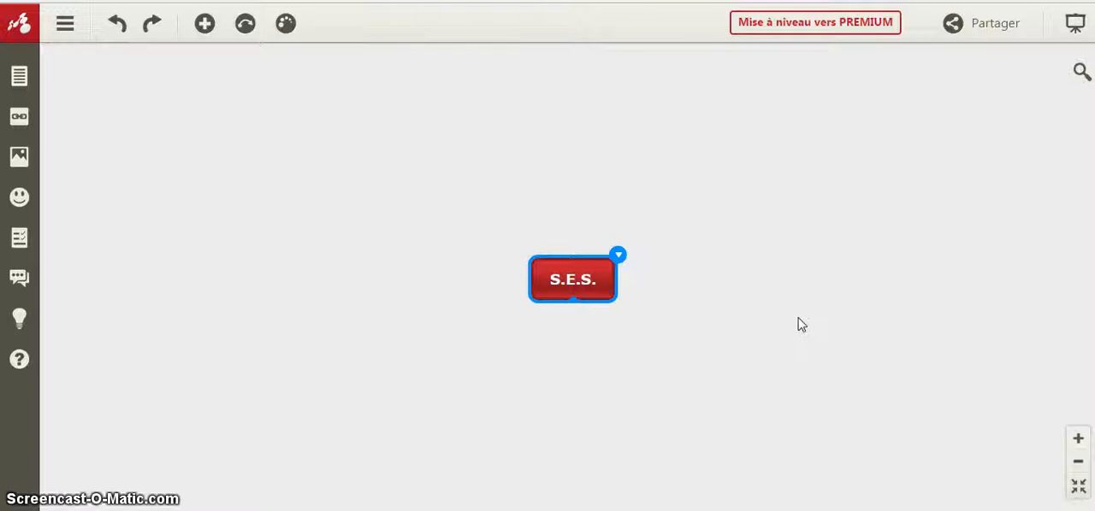
- Add a subtopic to the central S.E.S. topic and name it "Ménages et consommation"
{"action": "left_click", "coordinate": [585, 369]}
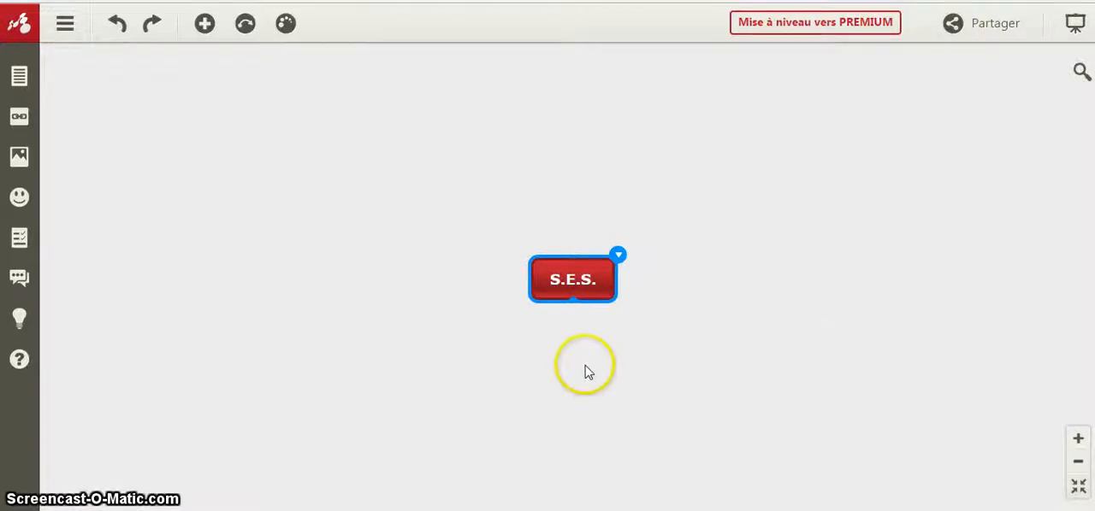
{"action": "left_click", "coordinate": [619, 256]}
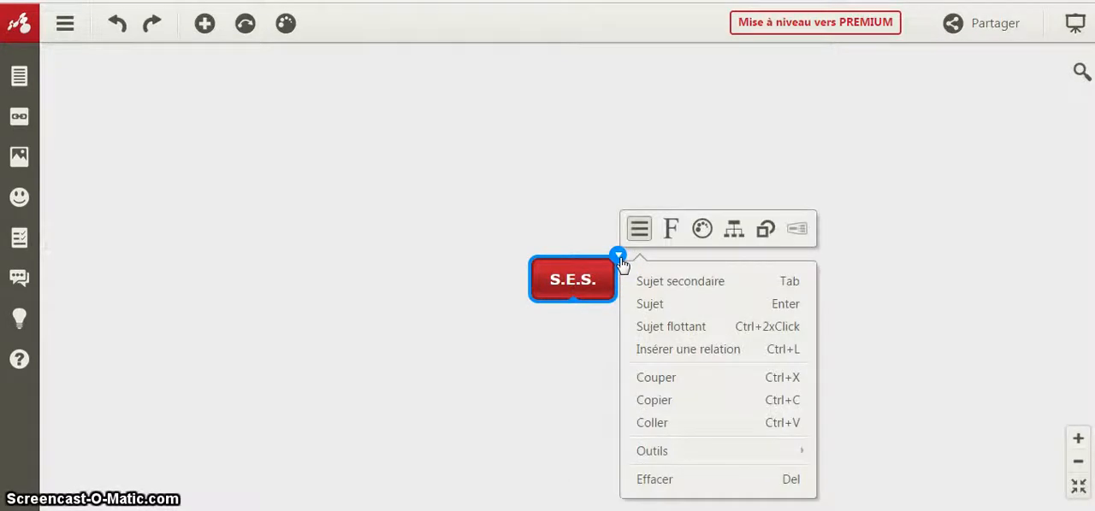
{"action": "left_click", "coordinate": [661, 281]}
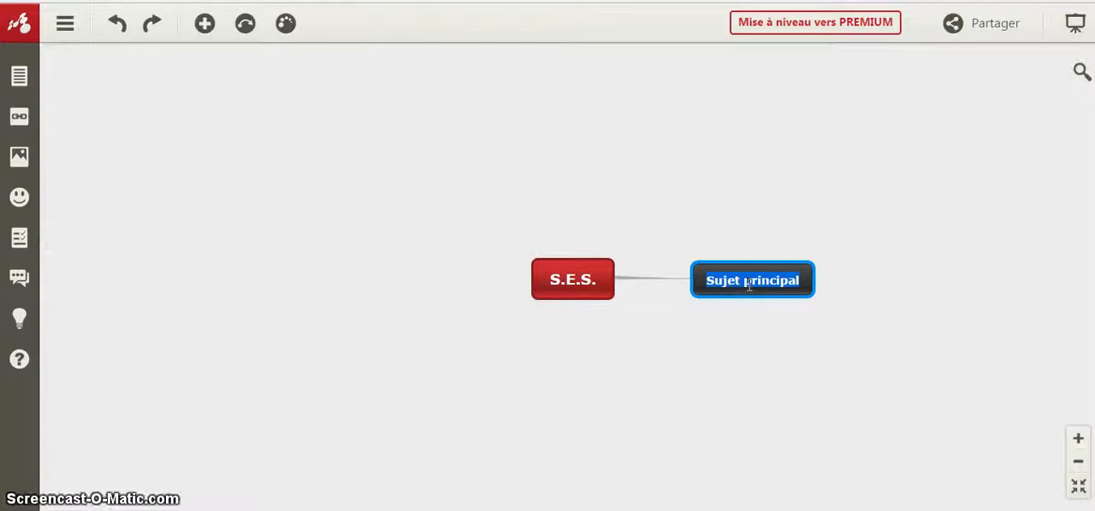
{"action": "type", "text": "M"}
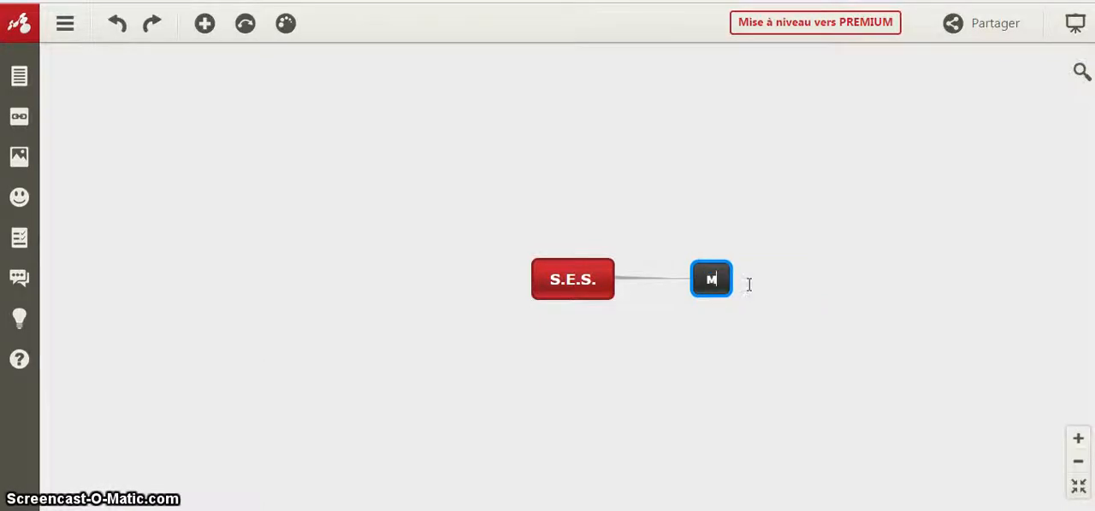
{"action": "type", "text": "énages et"}
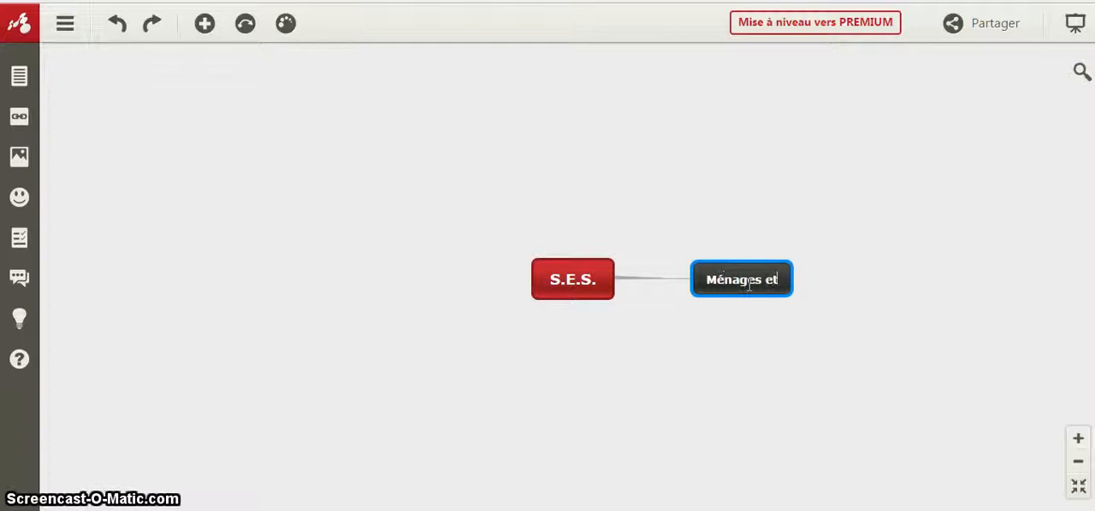
{"action": "type", "text": " consommation"}
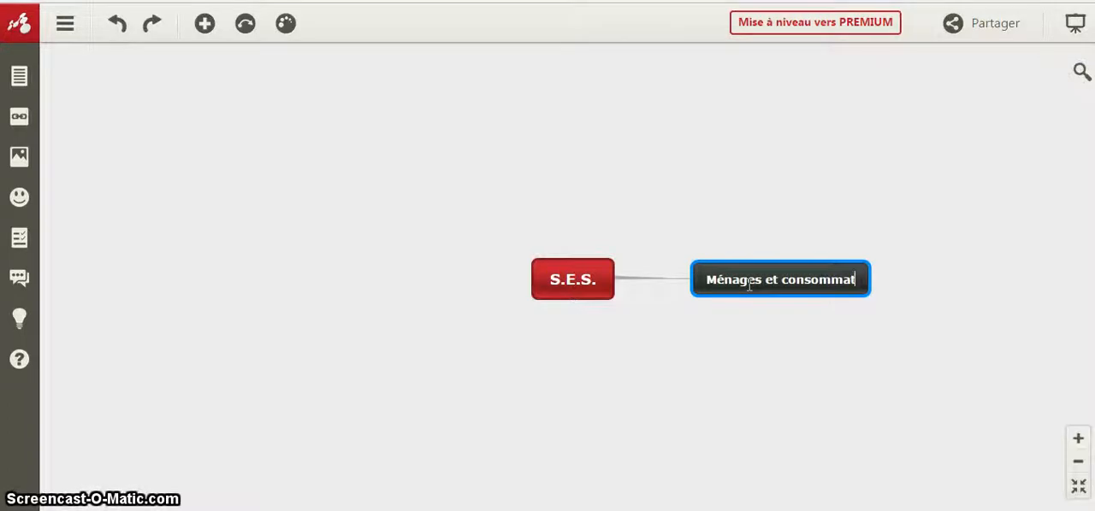
- Pull a new branch out below the central S.E.S. topic and name it "Entreprises et production"
{"action": "left_click", "coordinate": [603, 278]}
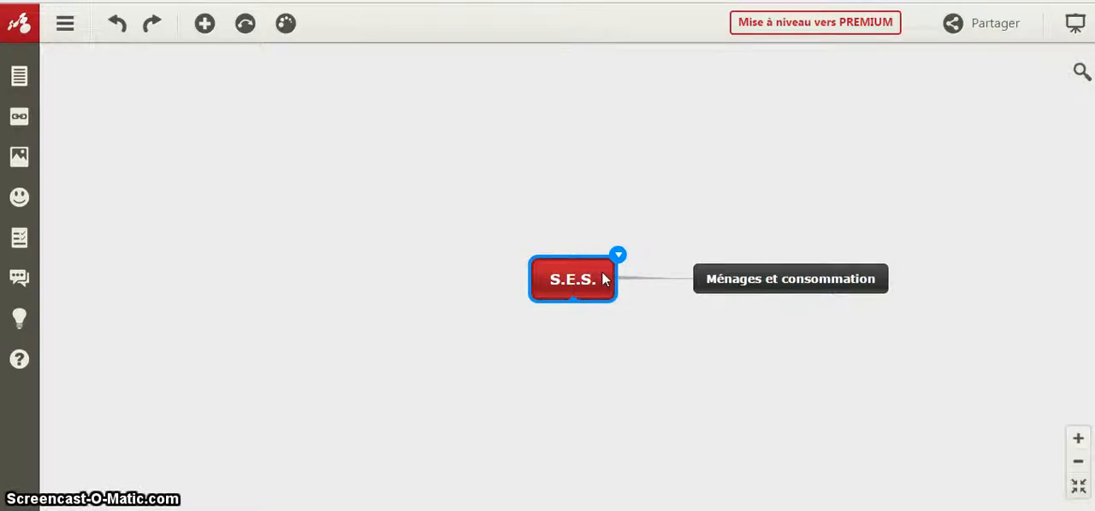
{"action": "left_click", "coordinate": [589, 279]}
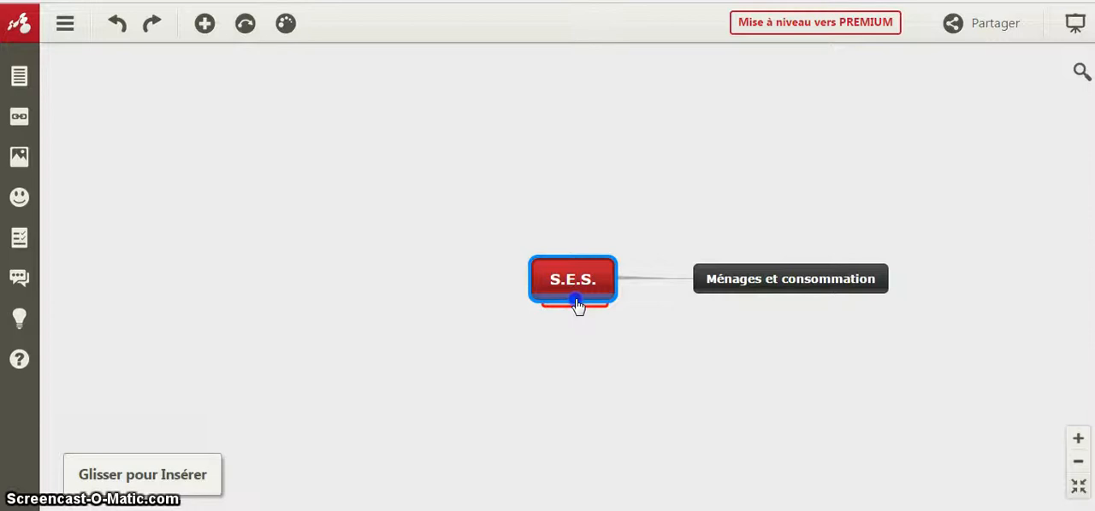
{"action": "left_click_drag", "start_coordinate": [579, 305], "coordinate": [517, 464]}
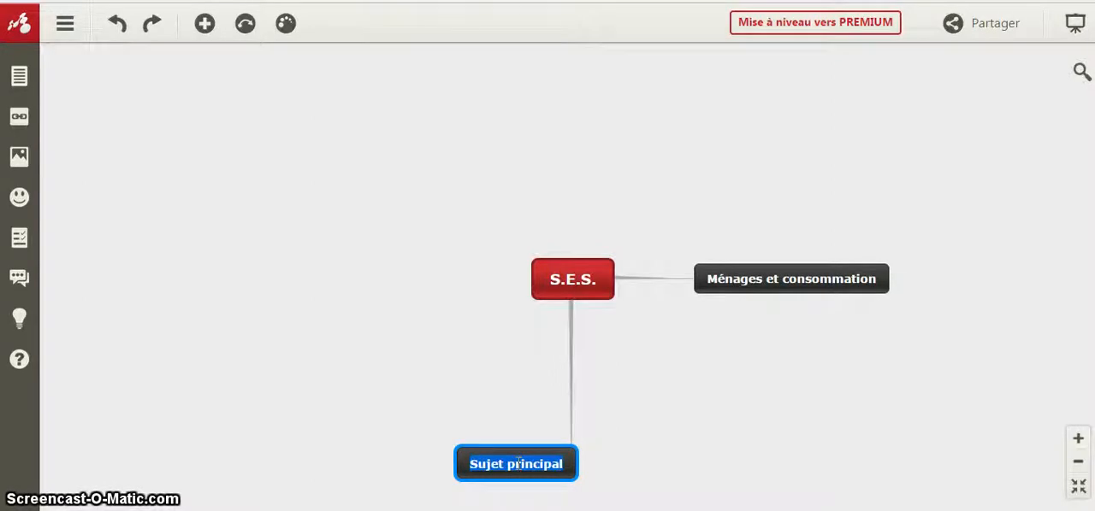
{"action": "type", "text": "Entr"}
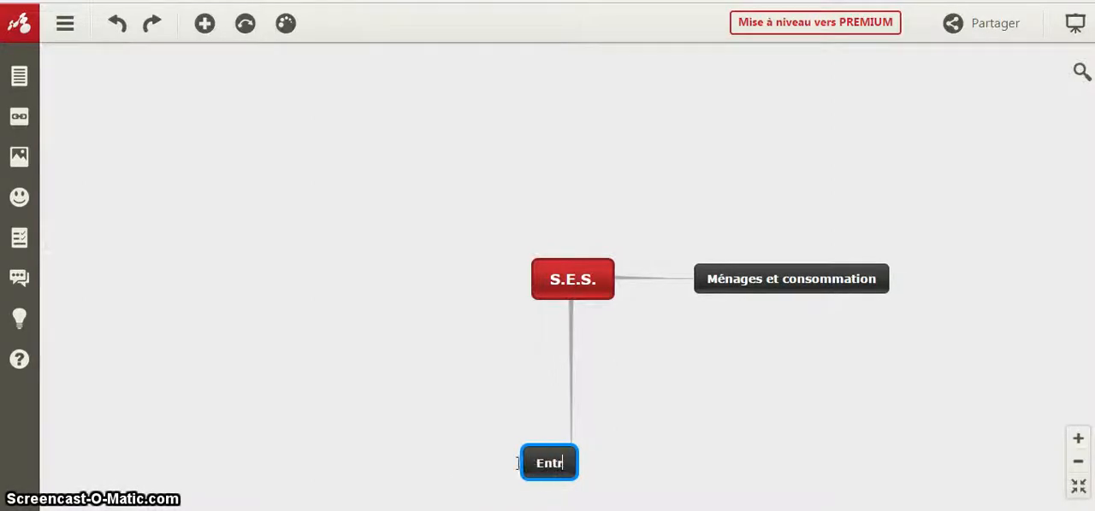
{"action": "type", "text": "eprises et p"}
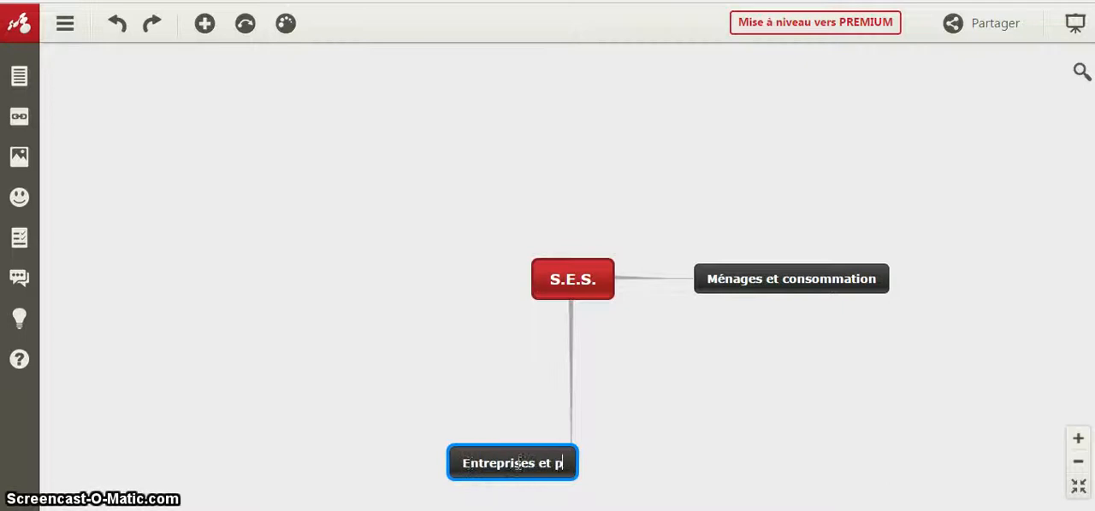
{"action": "type", "text": "roduction"}
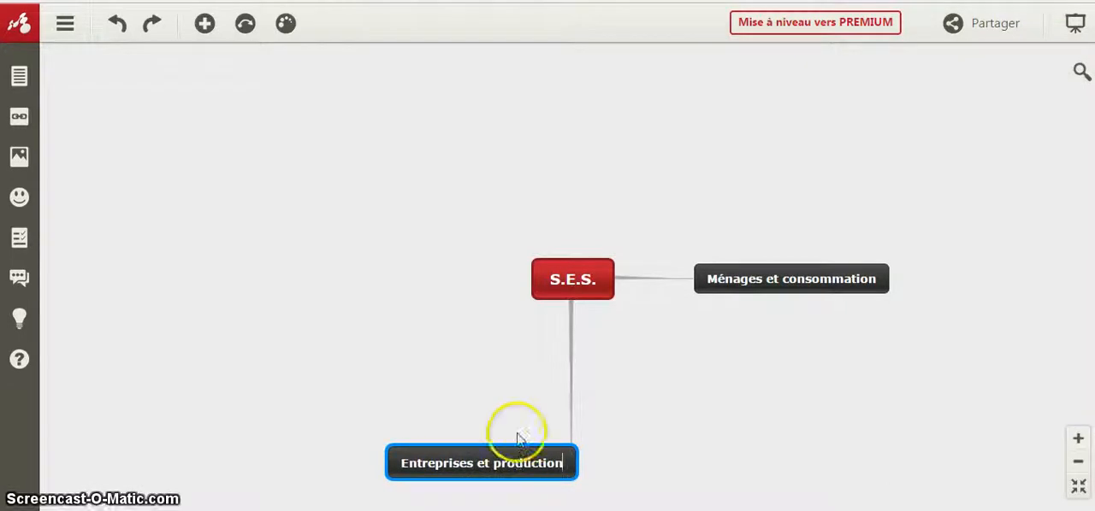
- Insert a third main topic under S.E.S. and replace its placeholder text with "Marchés et prix"
{"action": "left_click", "coordinate": [547, 301]}
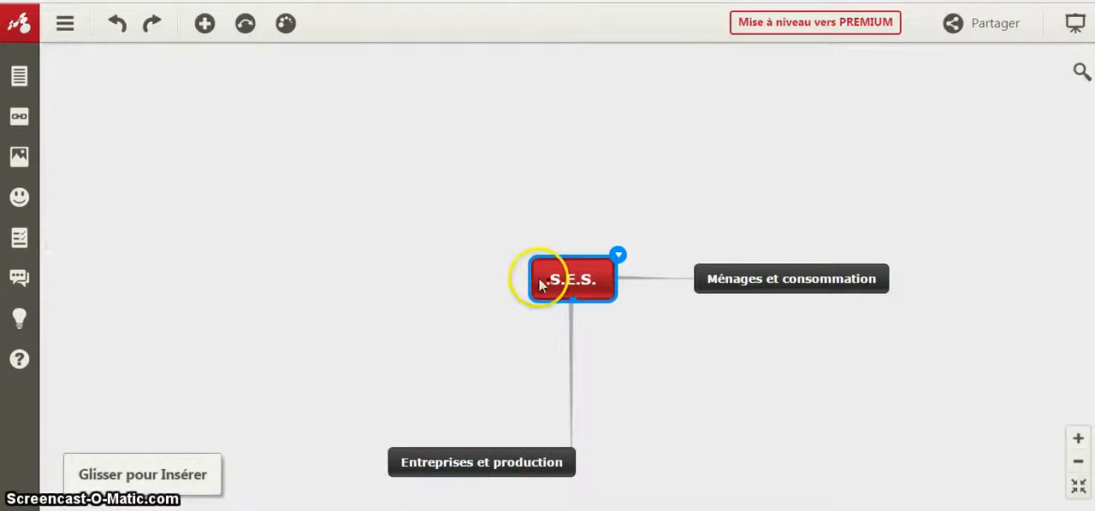
{"action": "left_click", "coordinate": [204, 25]}
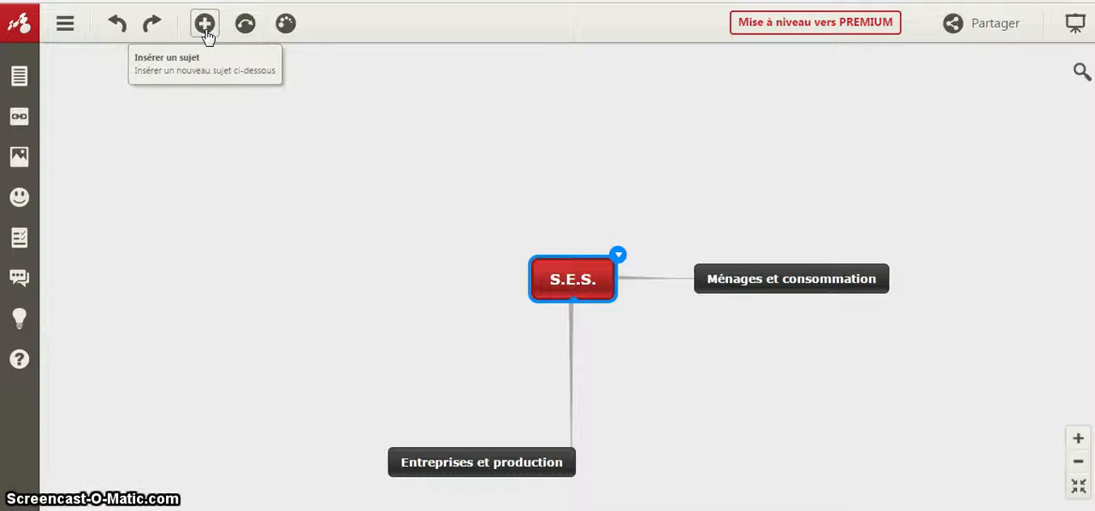
{"action": "left_click", "coordinate": [204, 25]}
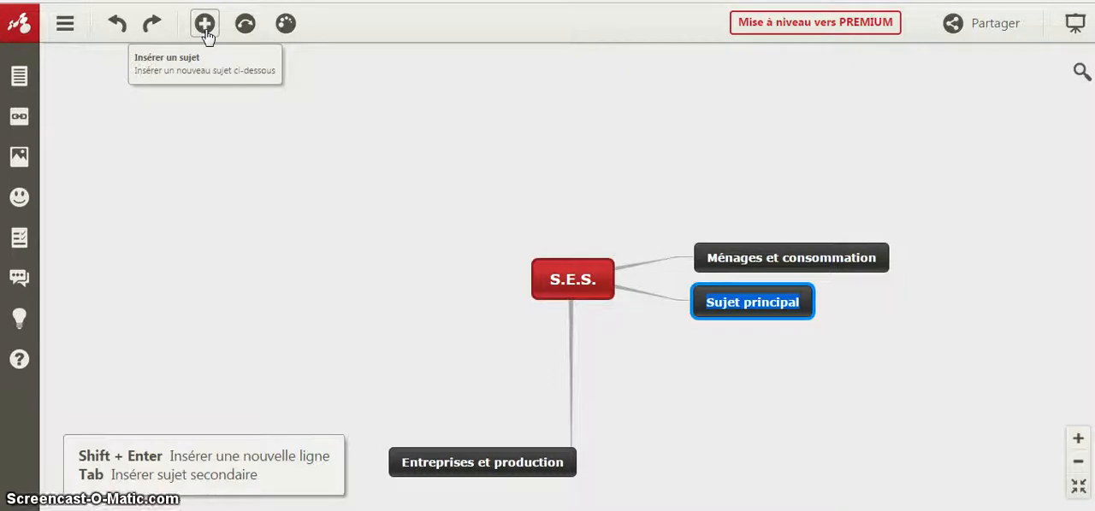
{"action": "left_click", "coordinate": [720, 303]}
{"action": "key", "text": "BackSpace"}
{"action": "key", "text": "BackSpace"}
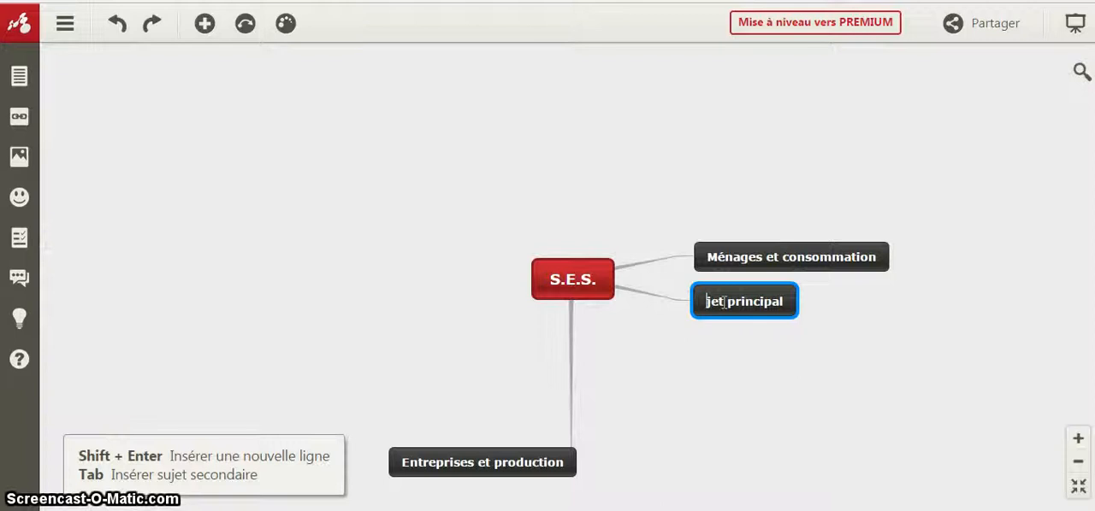
{"action": "key", "text": "Delete"}
{"action": "key", "text": "Delete"}
{"action": "key", "text": "Delete"}
{"action": "key", "text": "Delete"}
{"action": "key", "text": "Delete"}
{"action": "key", "text": "Delete"}
{"action": "key", "text": "Delete"}
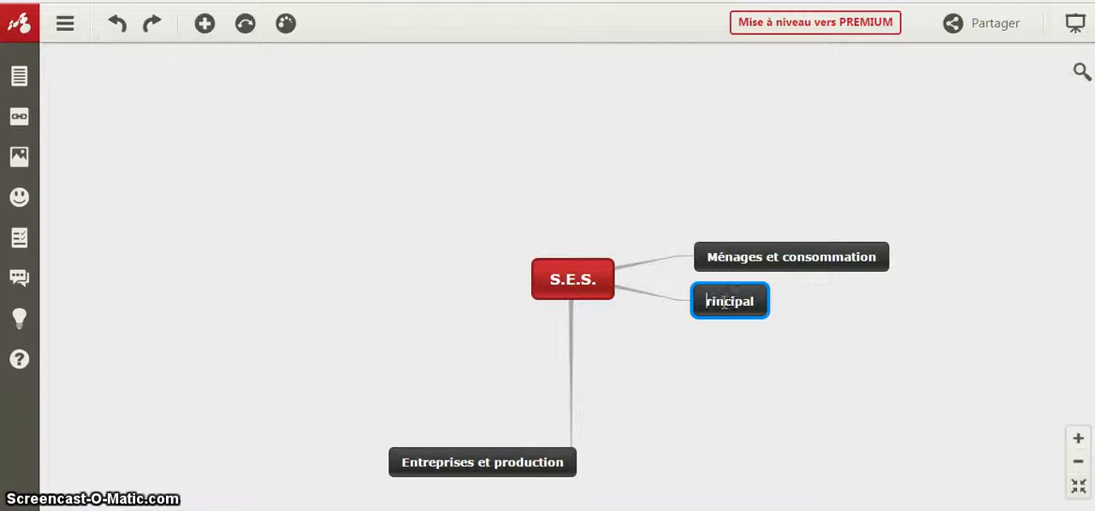
{"action": "key", "text": "Delete"}
{"action": "key", "text": "Delete"}
{"action": "key", "text": "Delete"}
{"action": "key", "text": "Delete"}
{"action": "key", "text": "Delete"}
{"action": "key", "text": "Delete"}
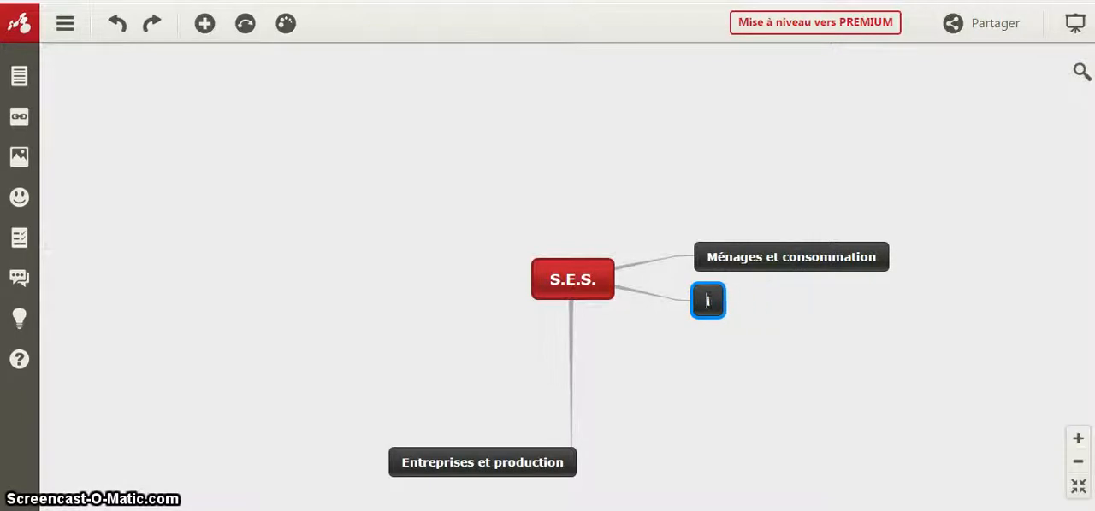
{"action": "type", "text": "Marchés"}
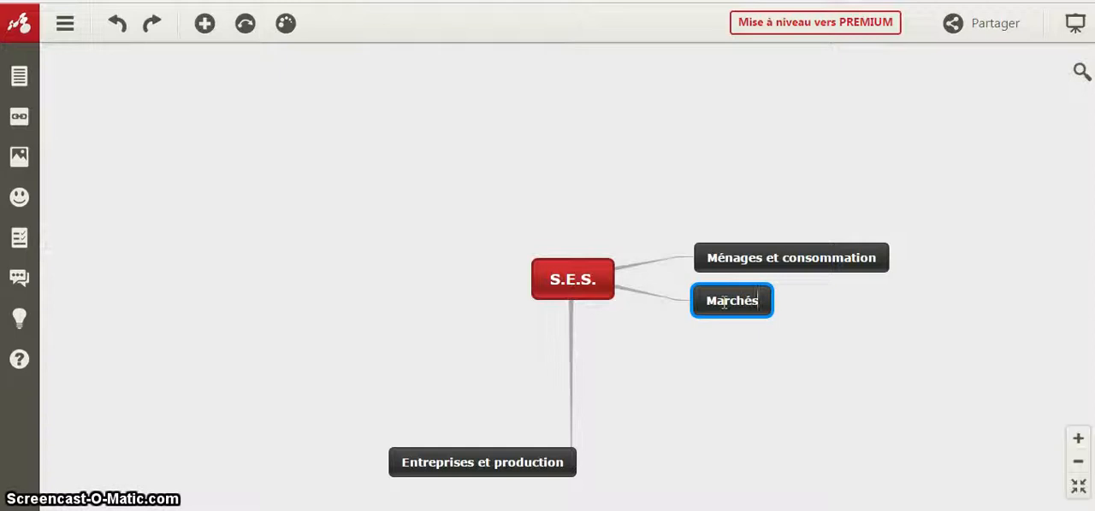
{"action": "type", "text": " et prix"}
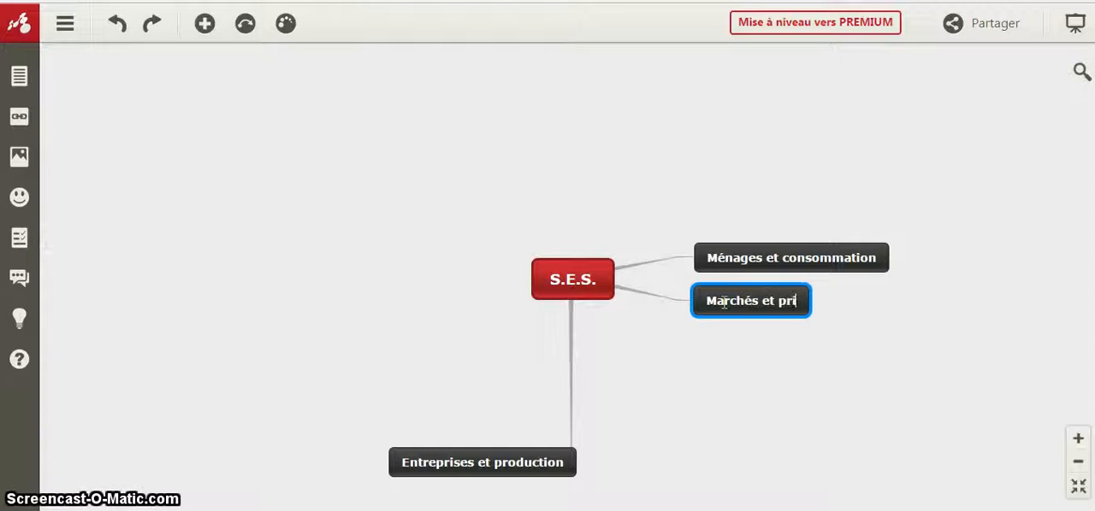
{"action": "left_click", "coordinate": [615, 182]}
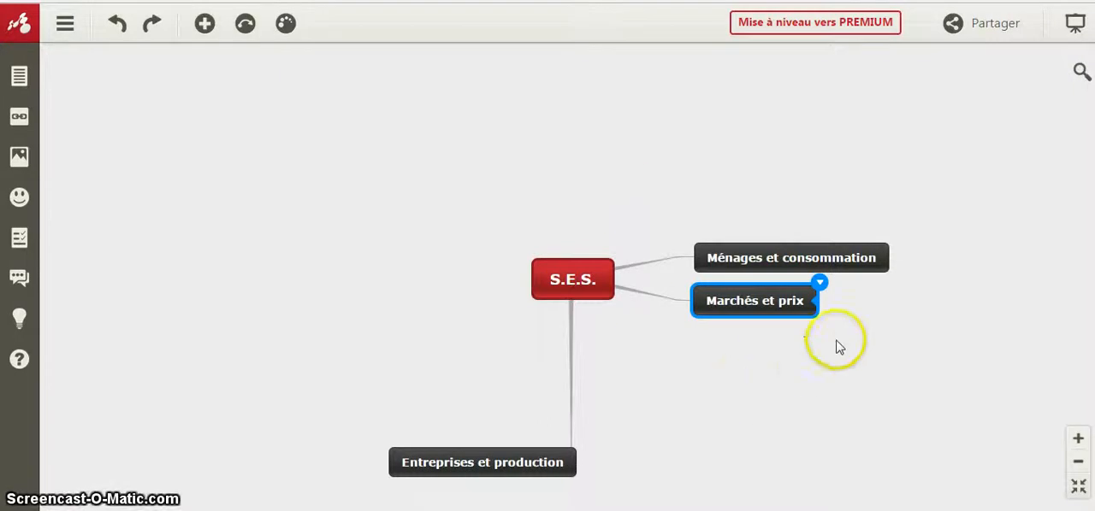
- Add a subtopic to "Ménages et consommation" and name it "Revenus et prix"
{"action": "left_click", "coordinate": [838, 263]}
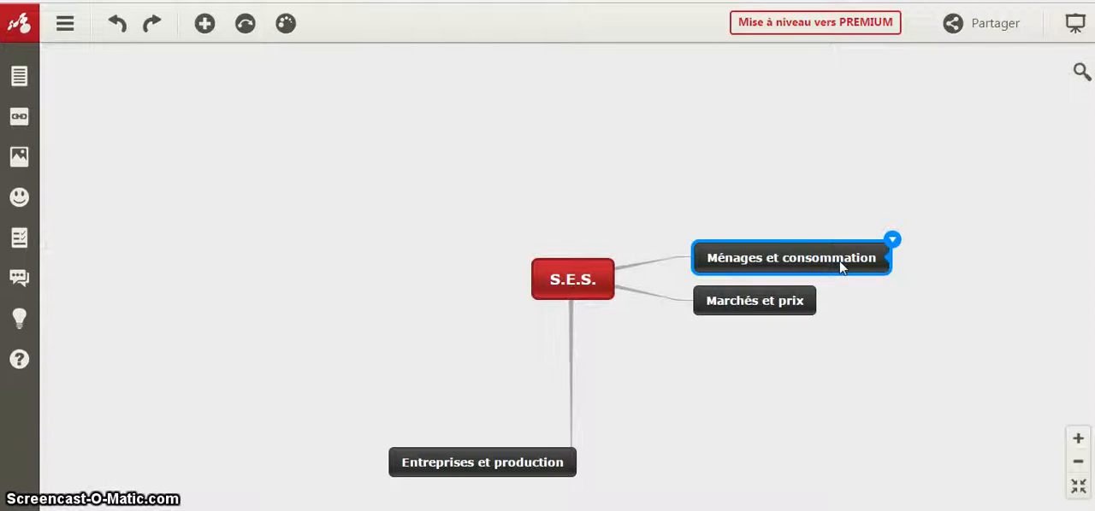
{"action": "left_click", "coordinate": [891, 243]}
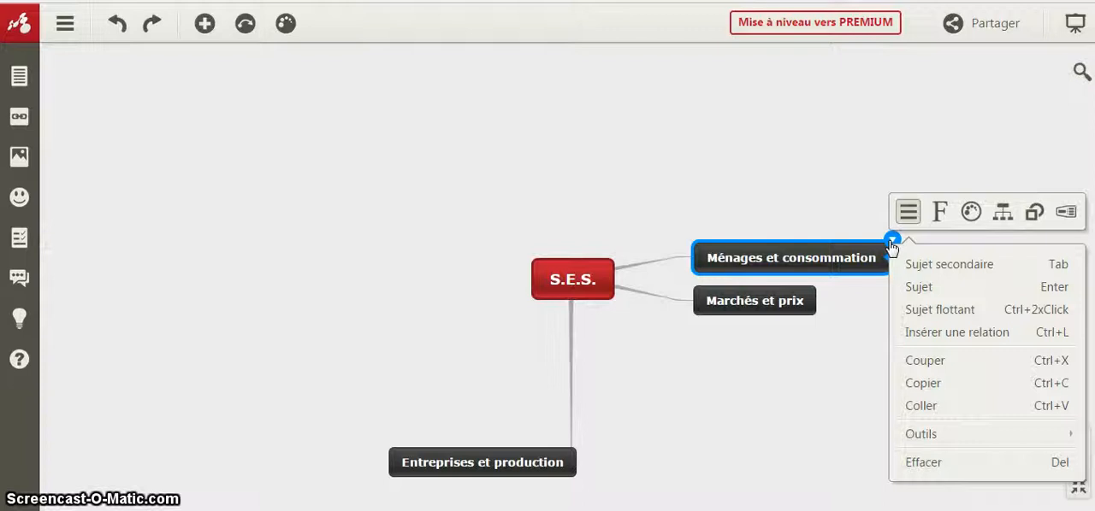
{"action": "left_click", "coordinate": [947, 272]}
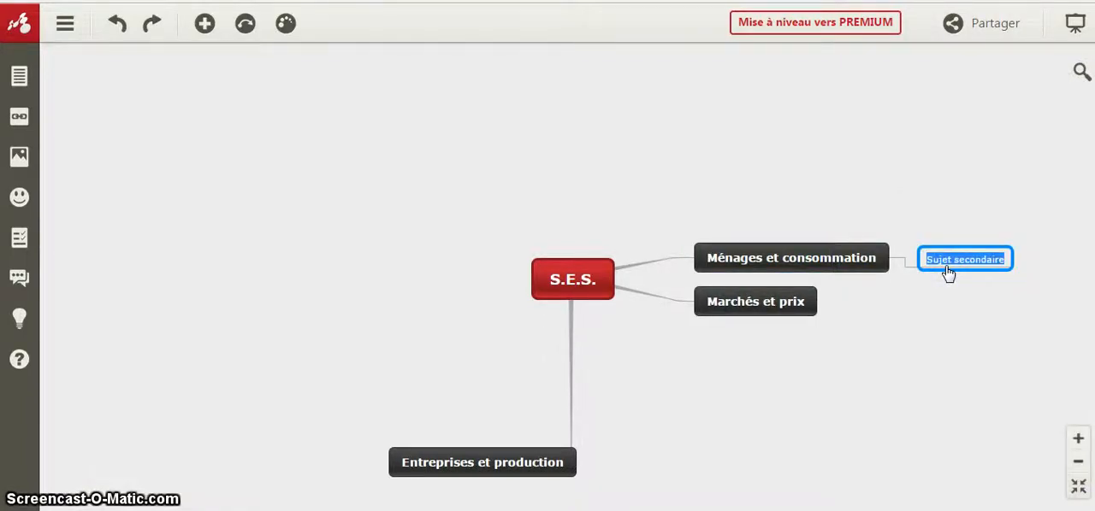
{"action": "type", "text": "Re"}
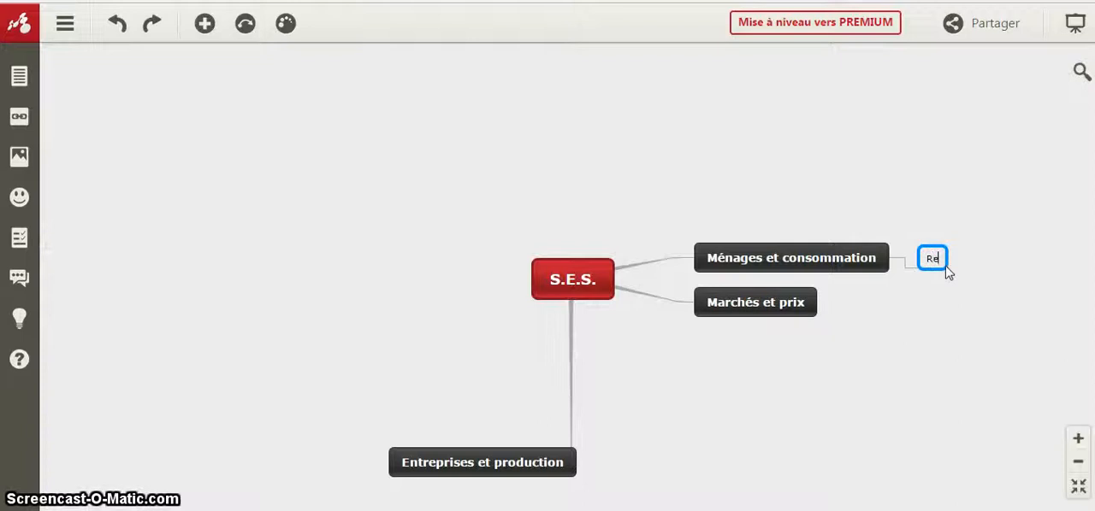
{"action": "type", "text": "venus et prix"}
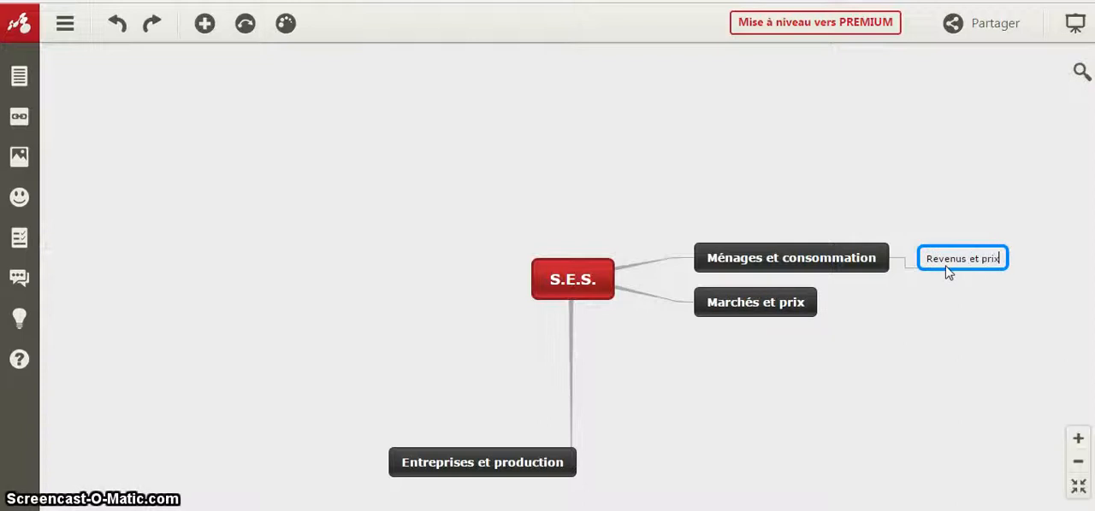
- Add a second subtopic to "Ménages et consommation" and name it "Consommation"
{"action": "left_click", "coordinate": [865, 258]}
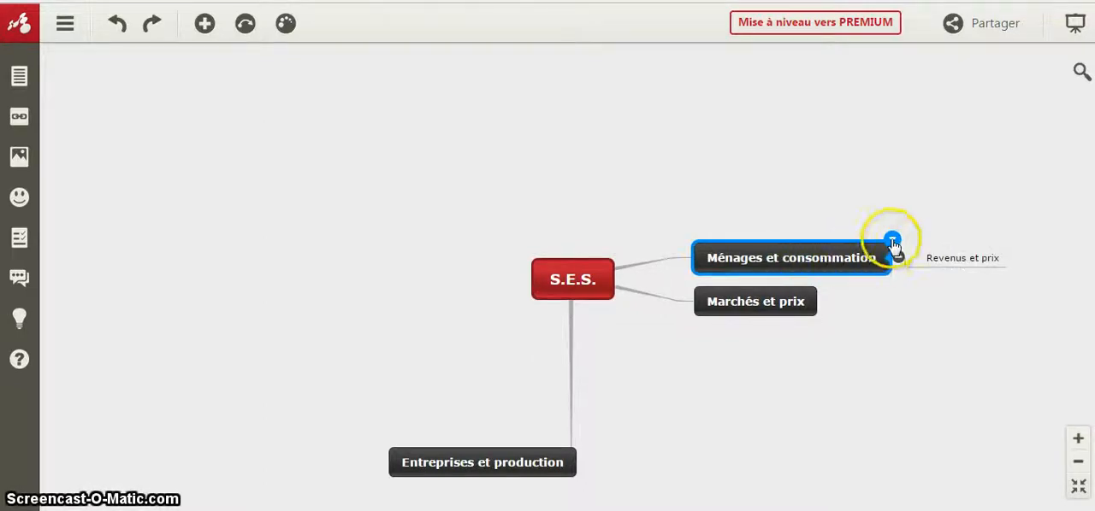
{"action": "left_click", "coordinate": [893, 242]}
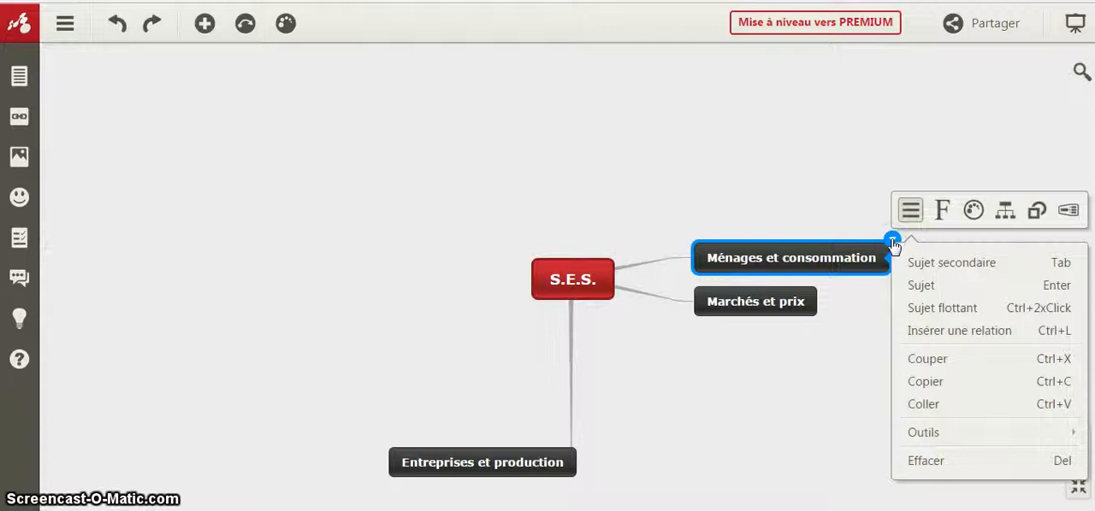
{"action": "left_click", "coordinate": [911, 261]}
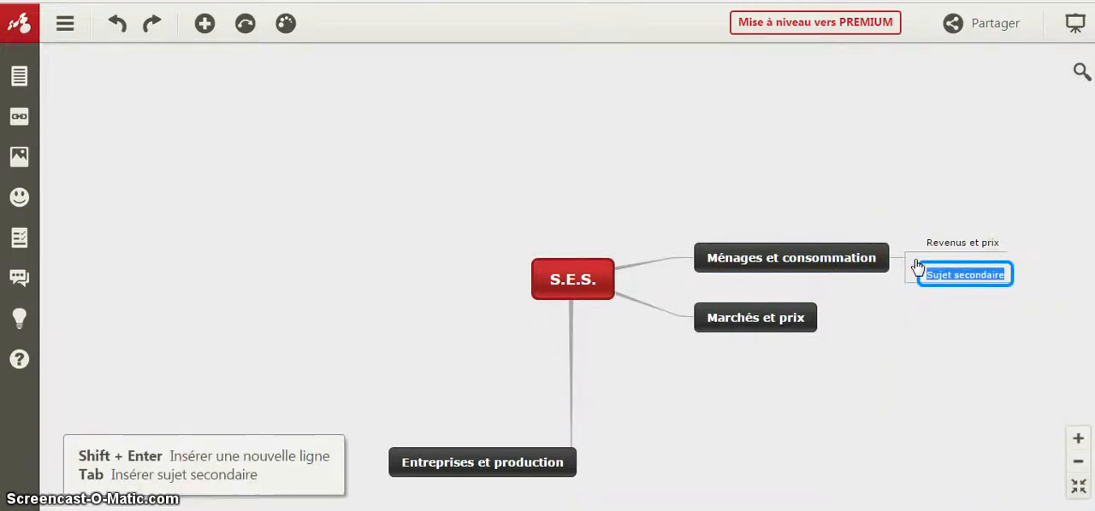
{"action": "type", "text": "c"}
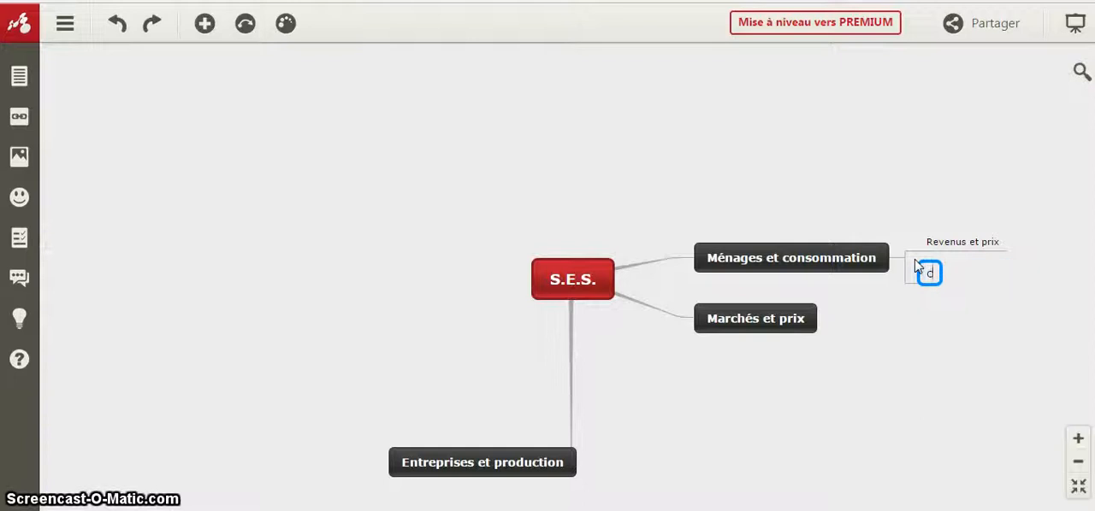
{"action": "type", "text": "onsommation"}
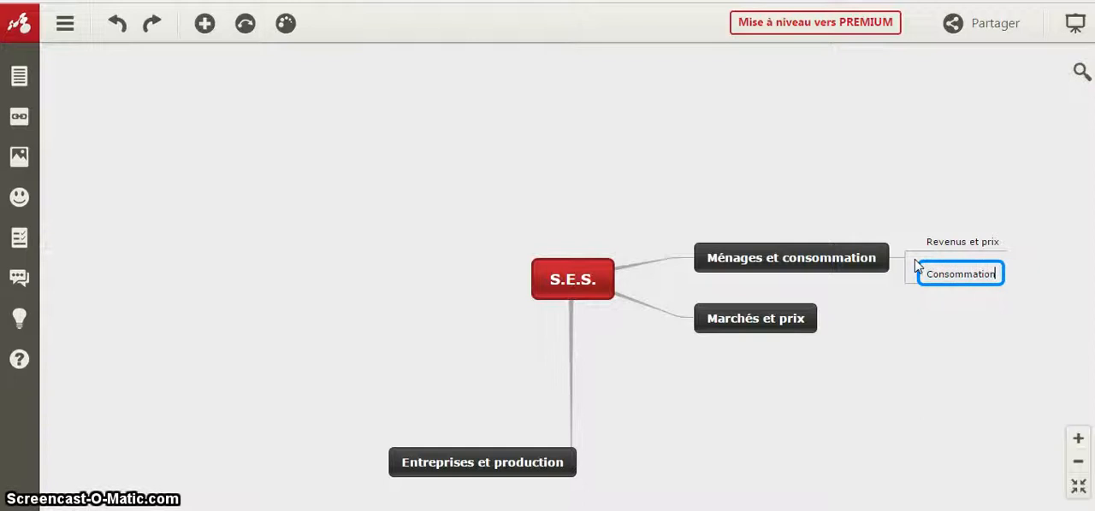
{"action": "left_click", "coordinate": [897, 143]}
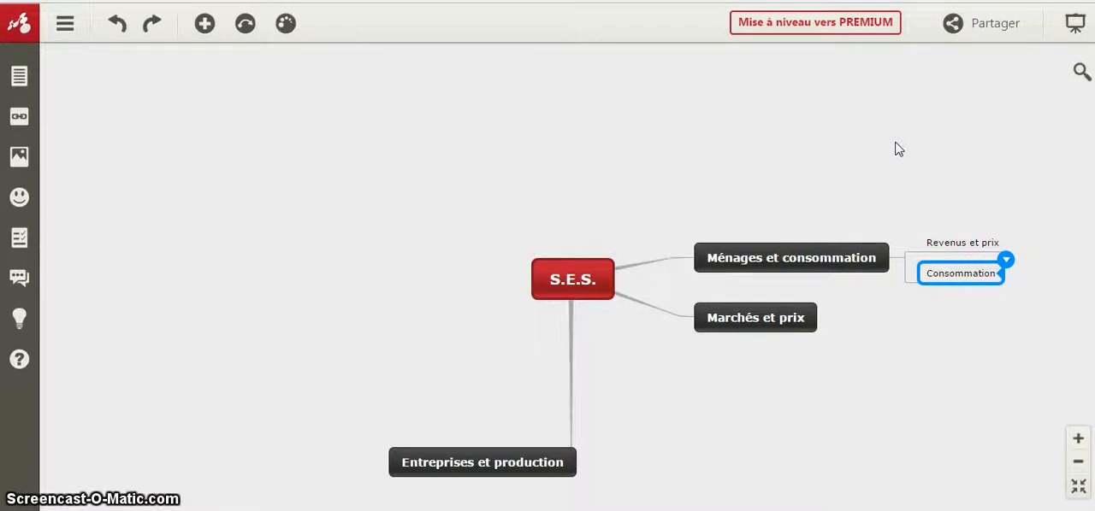
- Format the "Ménages et consommation" topic with a green fill, the large 18 text size and underlining
{"action": "left_click", "coordinate": [877, 264]}
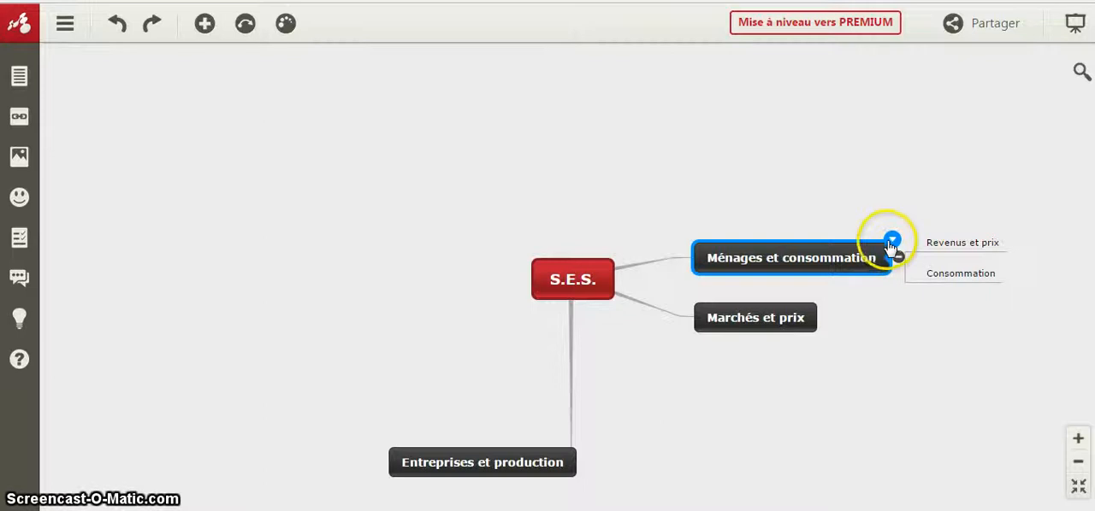
{"action": "left_click", "coordinate": [891, 242]}
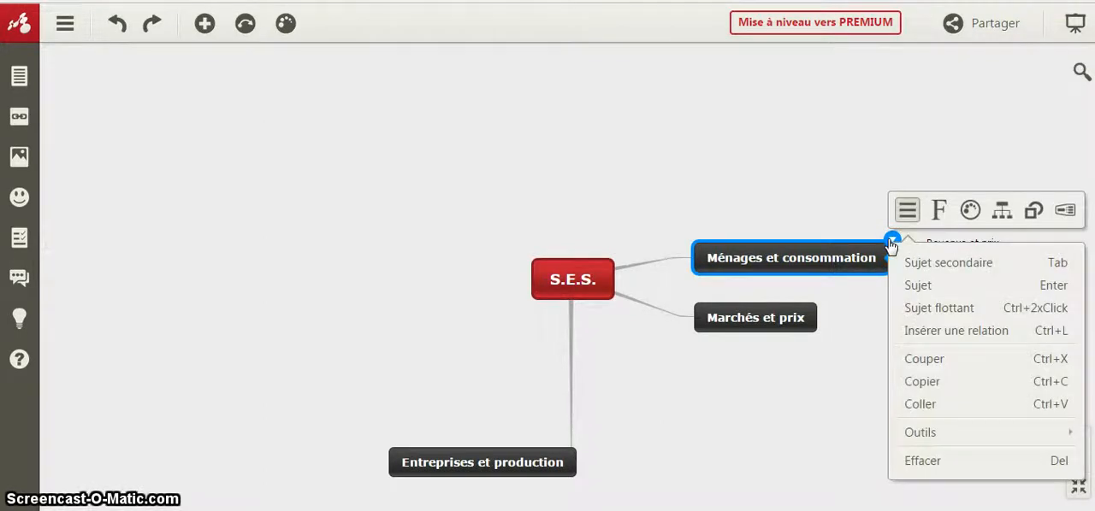
{"action": "left_click", "coordinate": [946, 214]}
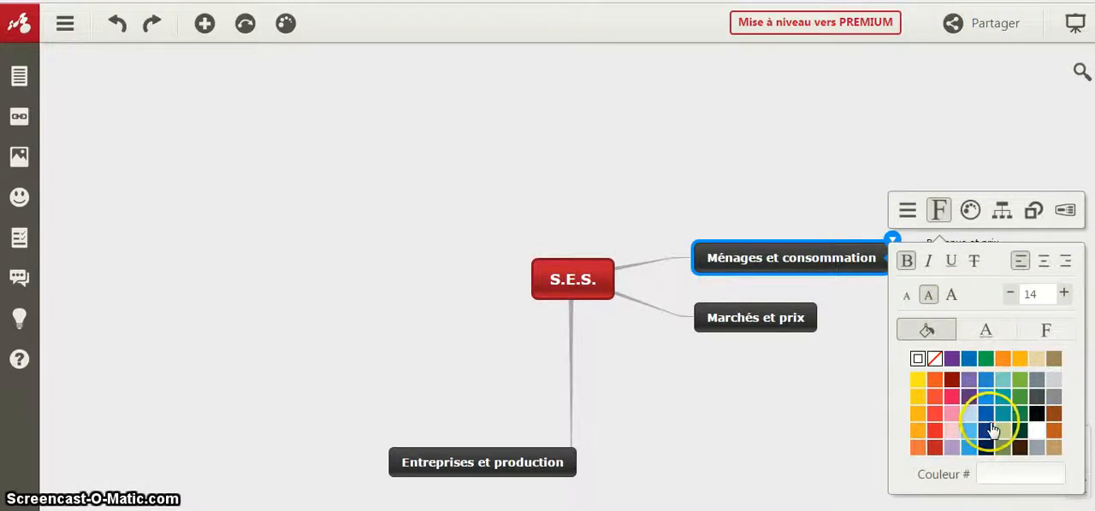
{"action": "left_click", "coordinate": [984, 361]}
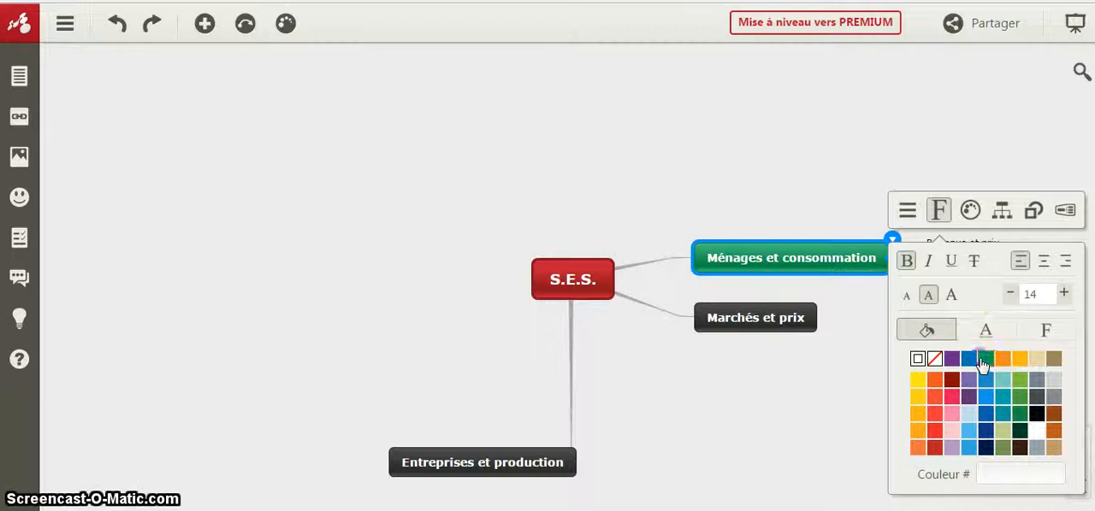
{"action": "left_click", "coordinate": [954, 295]}
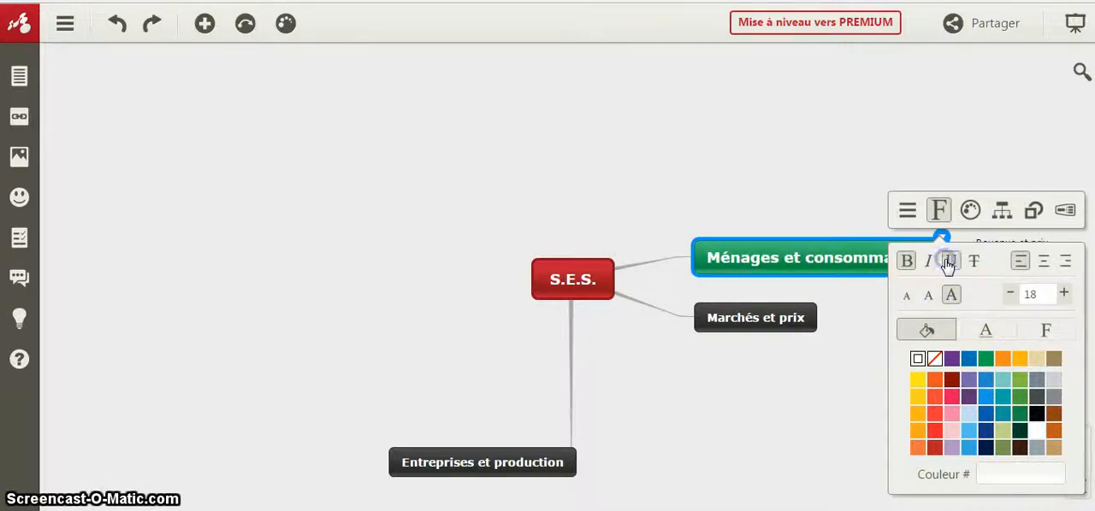
{"action": "left_click", "coordinate": [950, 261]}
- Browse the preset topic styles for "Ménages et consommation", then switch its subtopics to a top-down org chart layout
{"action": "left_click", "coordinate": [970, 211]}
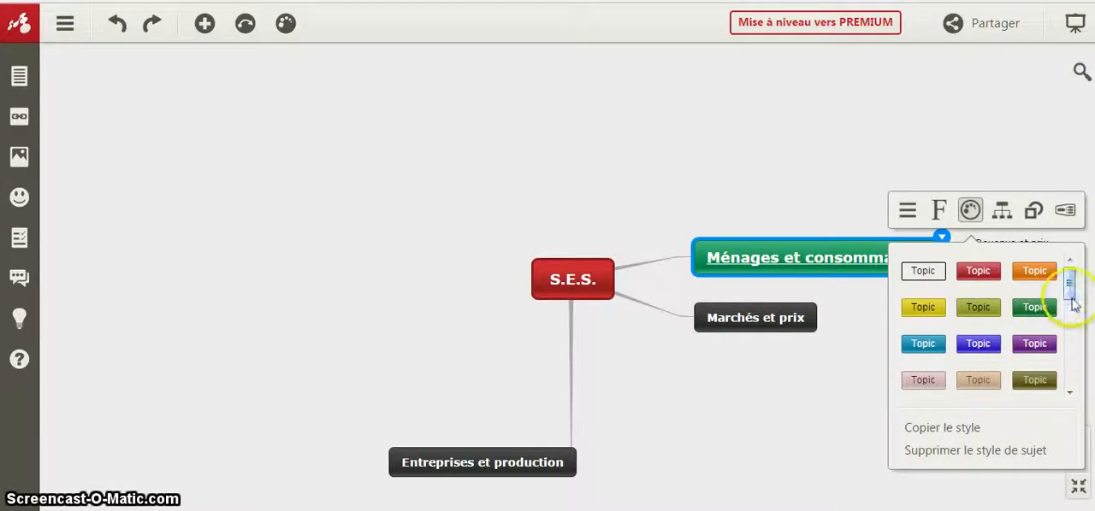
{"action": "left_click_drag", "start_coordinate": [1068, 293], "coordinate": [1082, 382]}
{"action": "left_click", "coordinate": [1003, 212]}
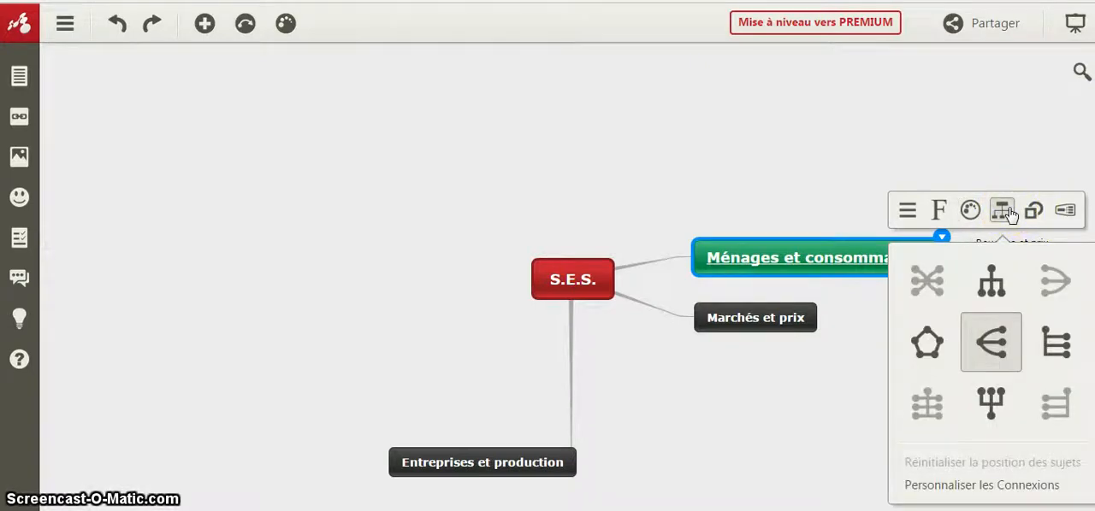
{"action": "left_click", "coordinate": [994, 279]}
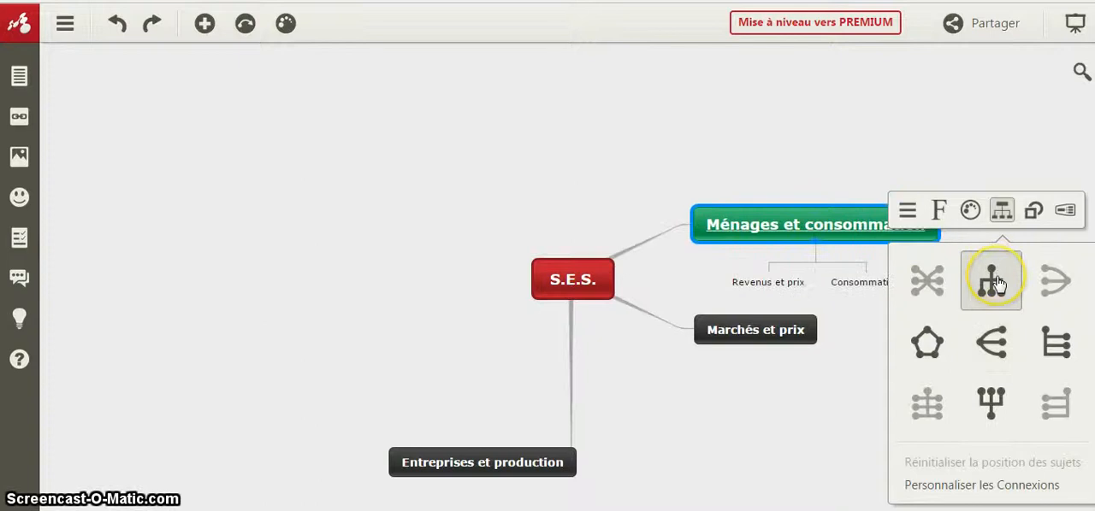
- Change the shape of the "Ménages et consommation" topic to a square-cornered rectangle
{"action": "left_click", "coordinate": [1034, 211]}
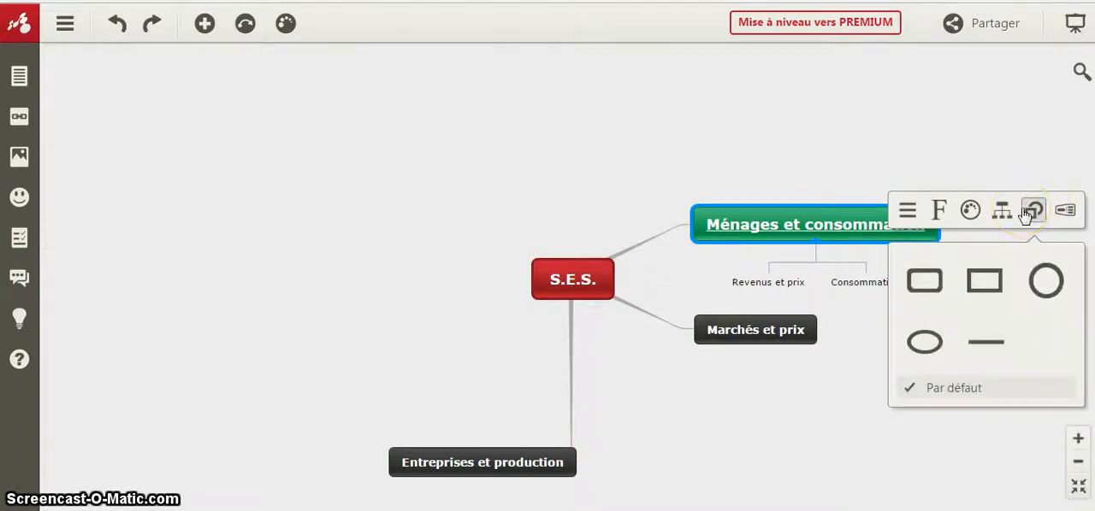
{"action": "left_click", "coordinate": [994, 280]}
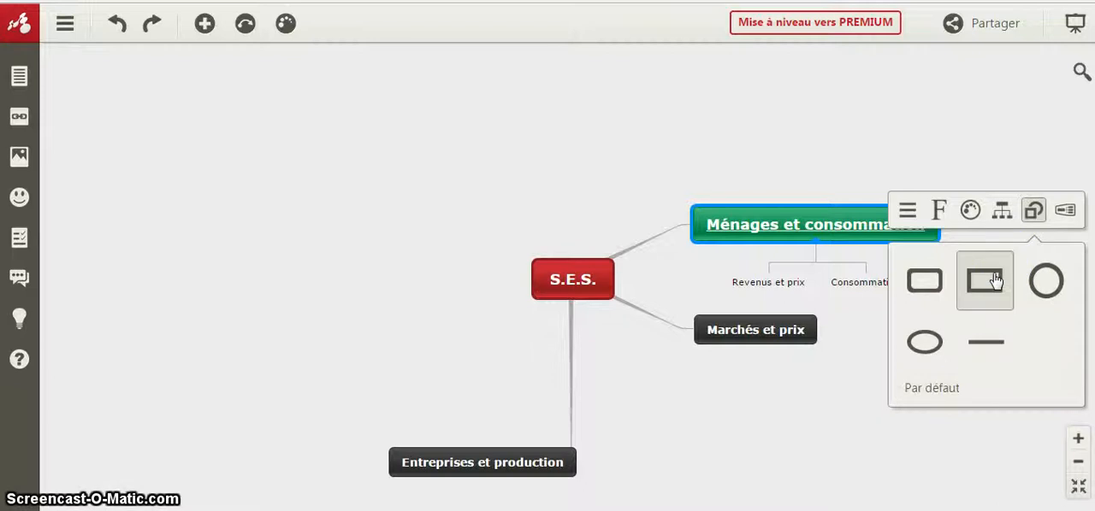
{"action": "left_click", "coordinate": [901, 108]}
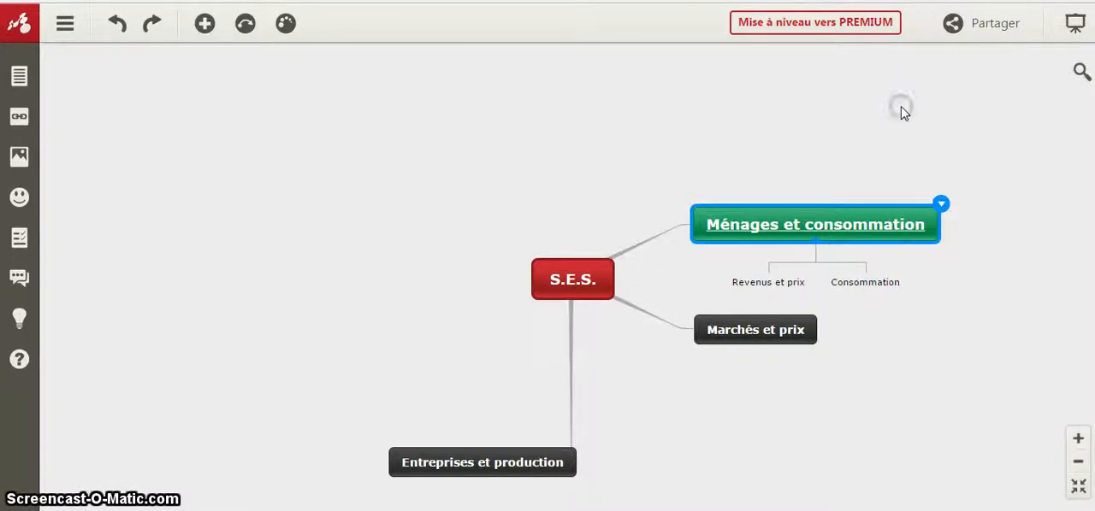
- Give the "Revenus et prix" subtopic a medium green fill
{"action": "left_click", "coordinate": [776, 285]}
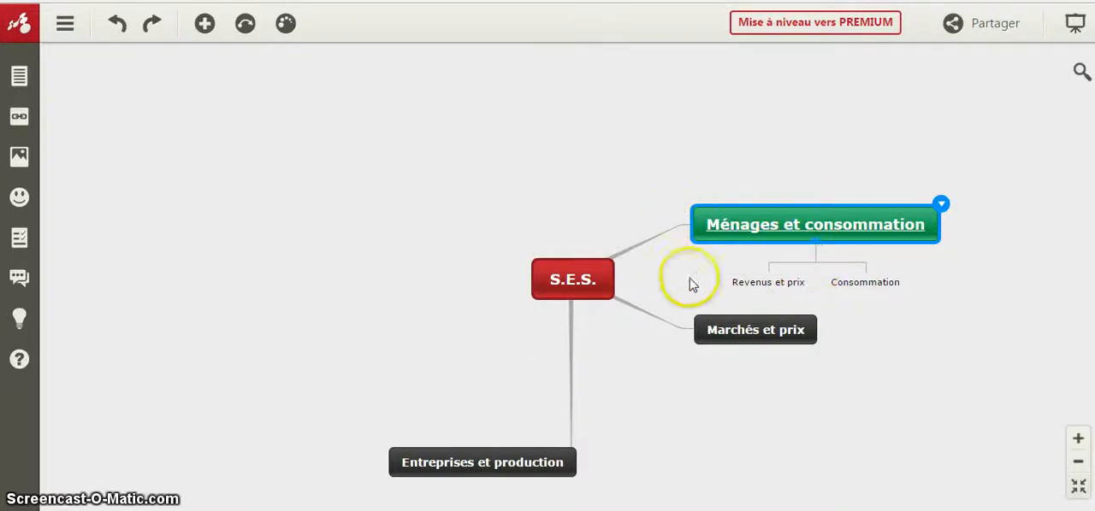
{"action": "left_click", "coordinate": [768, 278]}
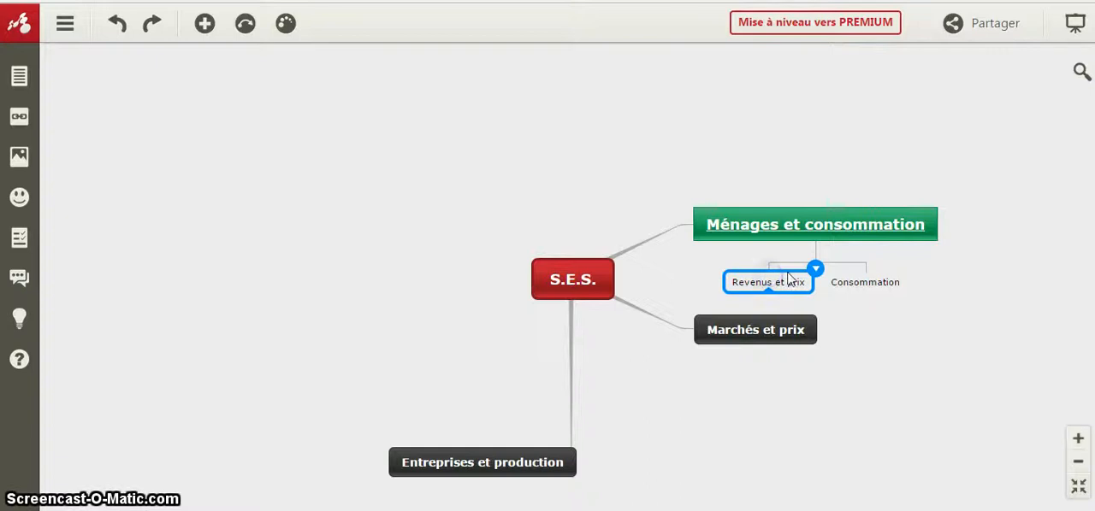
{"action": "left_click", "coordinate": [816, 270]}
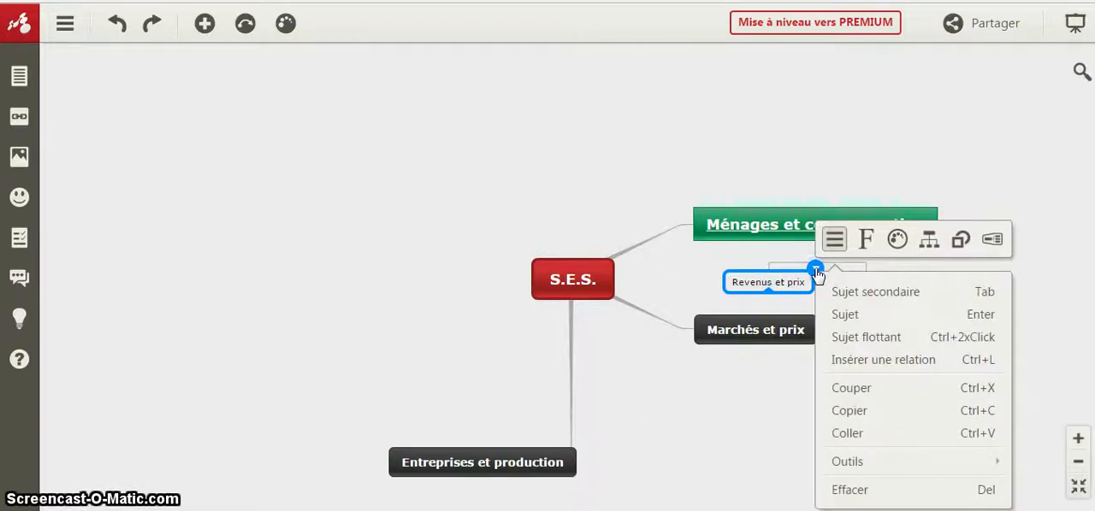
{"action": "left_click", "coordinate": [865, 240]}
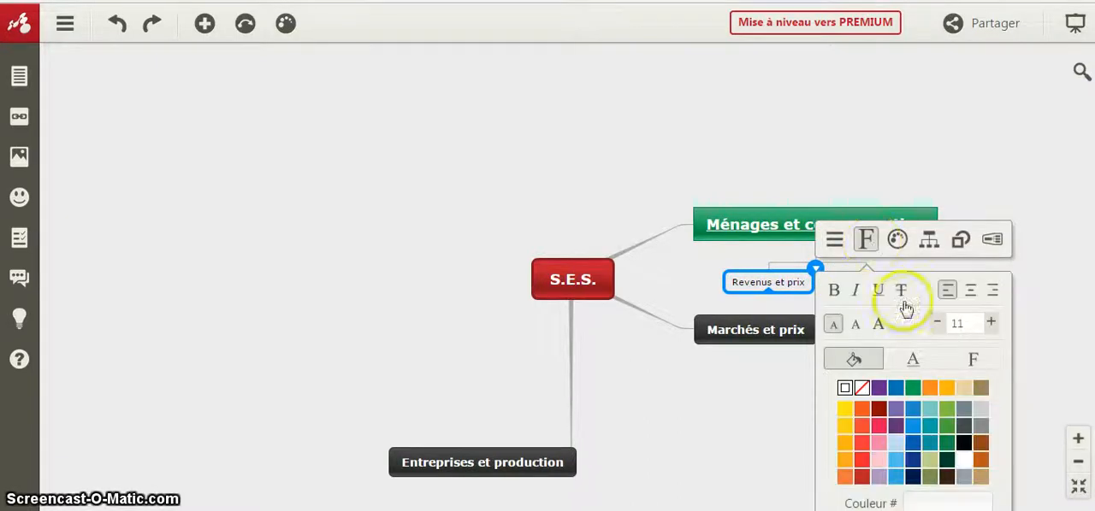
{"action": "left_click", "coordinate": [947, 425]}
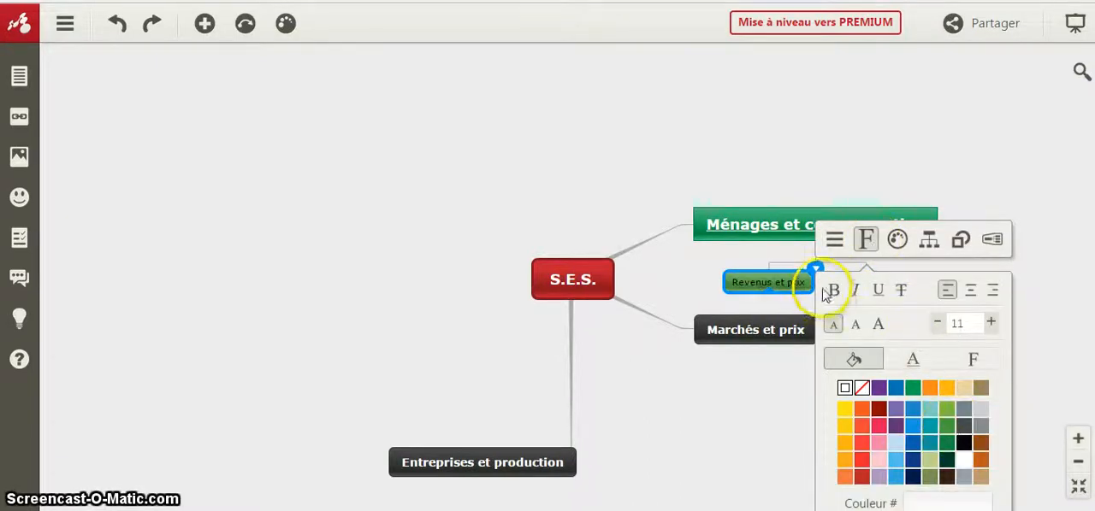
{"action": "left_click", "coordinate": [1067, 283]}
- Fill the "Consommation" subtopic with the same green as "Revenus et prix"
{"action": "left_click", "coordinate": [911, 277]}
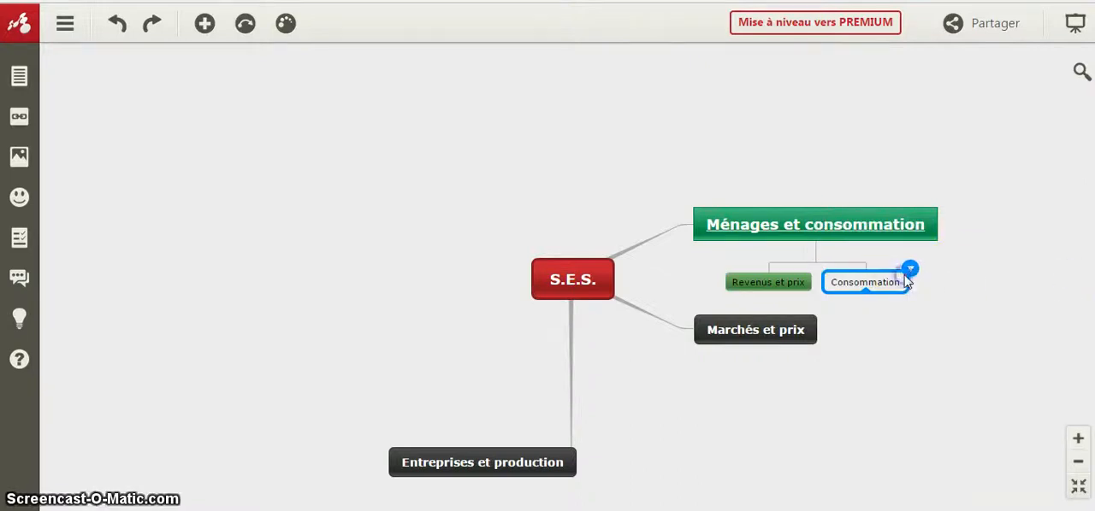
{"action": "left_click", "coordinate": [910, 269]}
{"action": "left_click", "coordinate": [955, 241]}
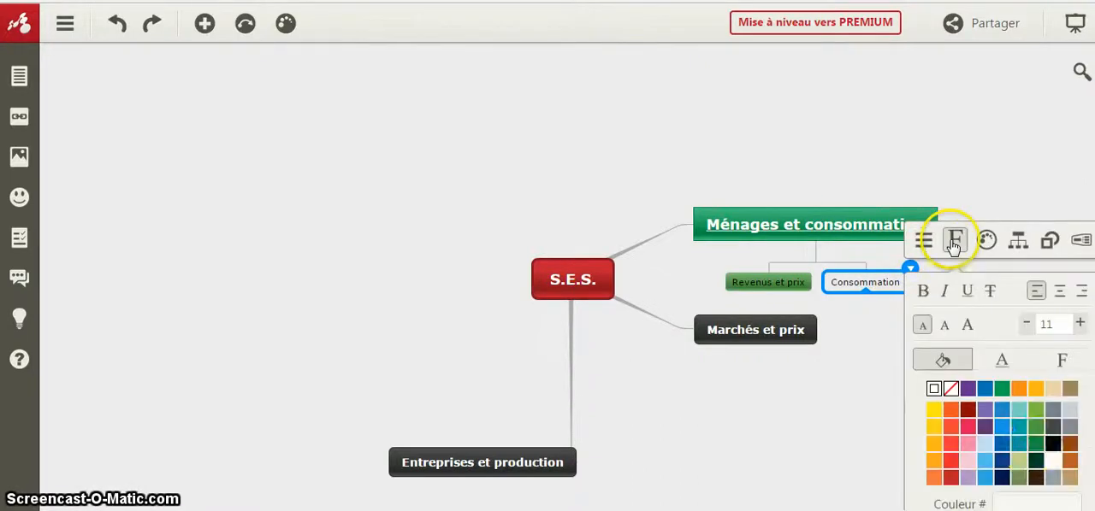
{"action": "left_click", "coordinate": [1035, 449]}
{"action": "left_click", "coordinate": [848, 428]}
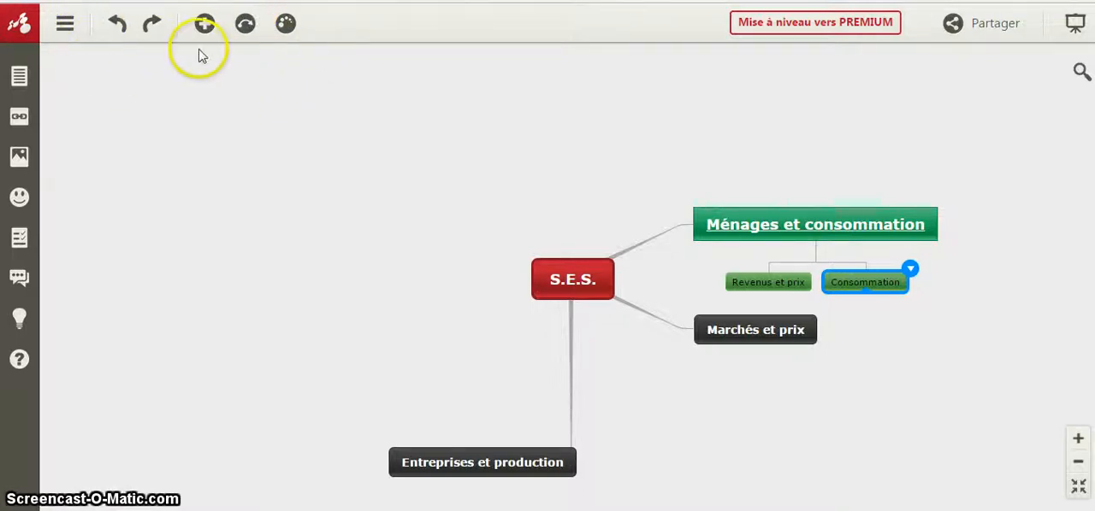
- Apply the beige map theme with teal topics, replacing all custom topic formatting
{"action": "left_click", "coordinate": [284, 26]}
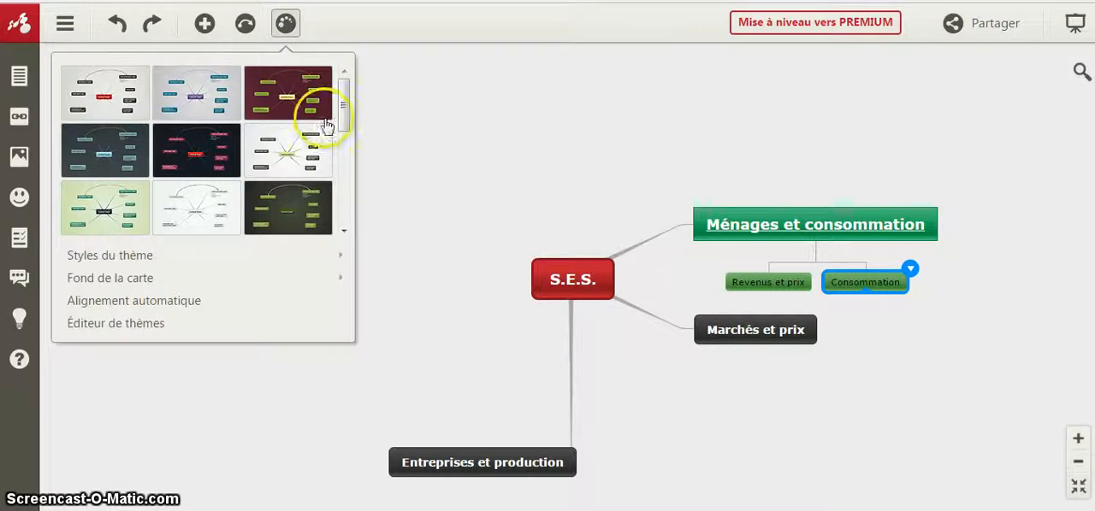
{"action": "left_click_drag", "start_coordinate": [341, 127], "coordinate": [354, 173]}
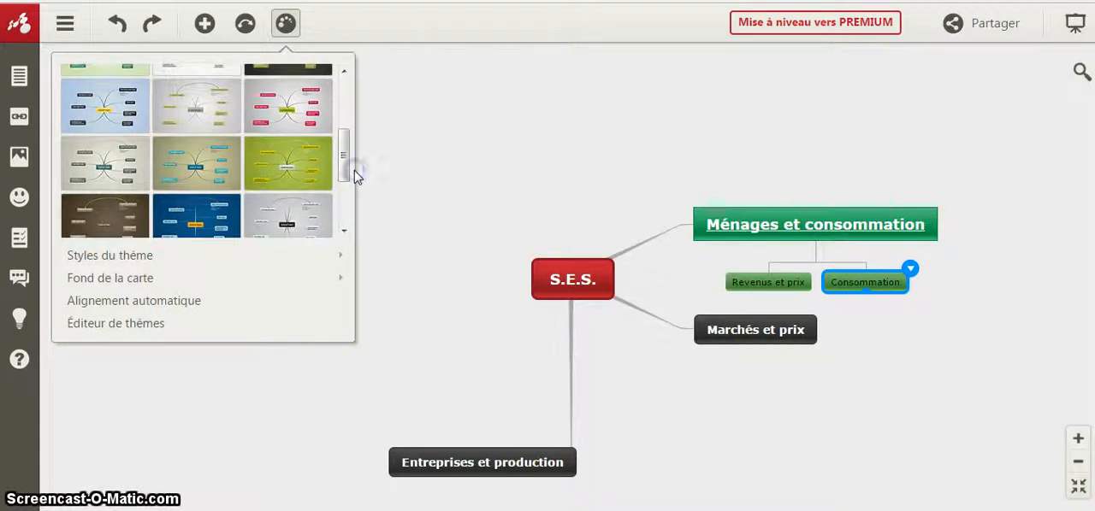
{"action": "left_click", "coordinate": [222, 165]}
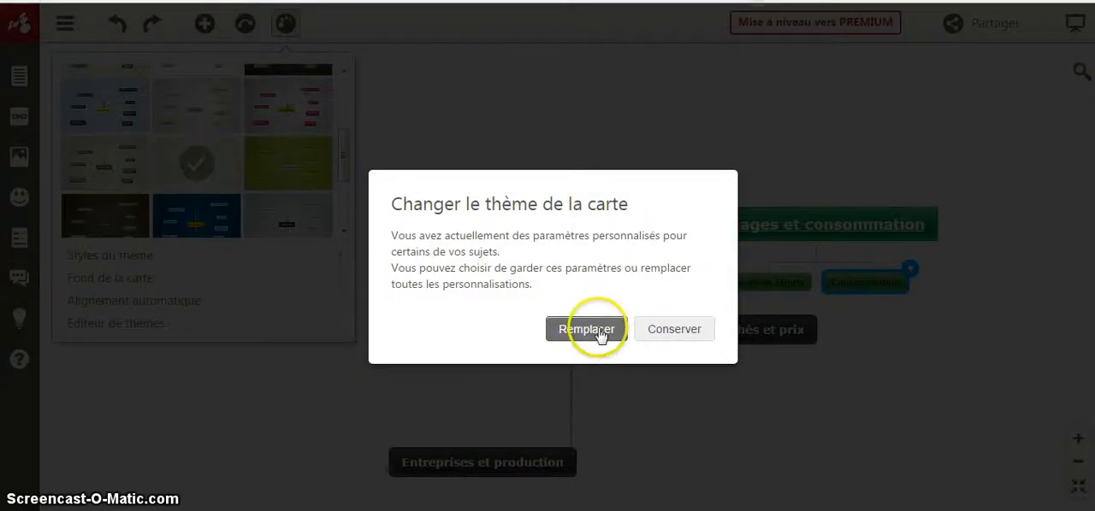
{"action": "left_click", "coordinate": [587, 330]}
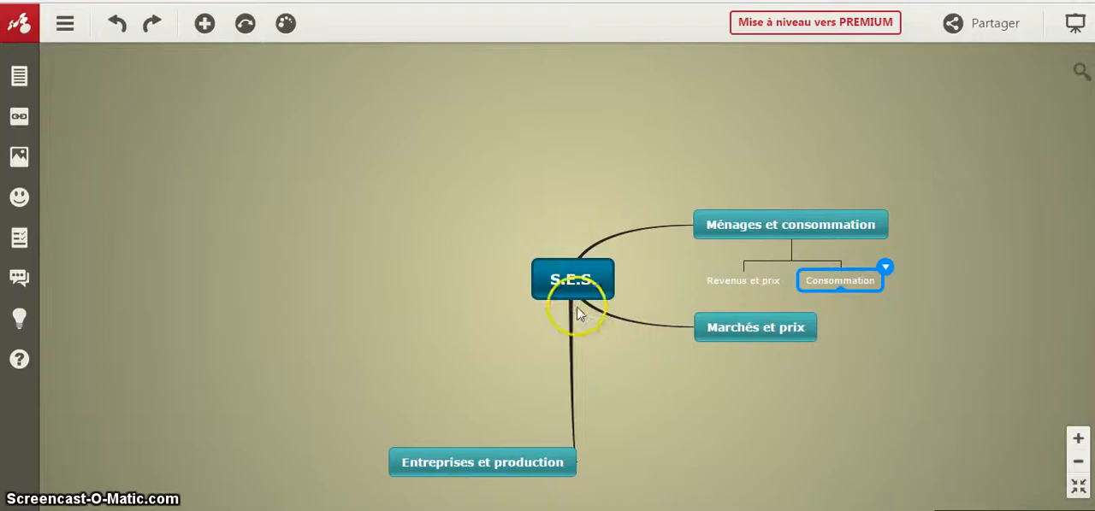
- Set the map background colour to bright yellow
{"action": "left_click", "coordinate": [287, 25]}
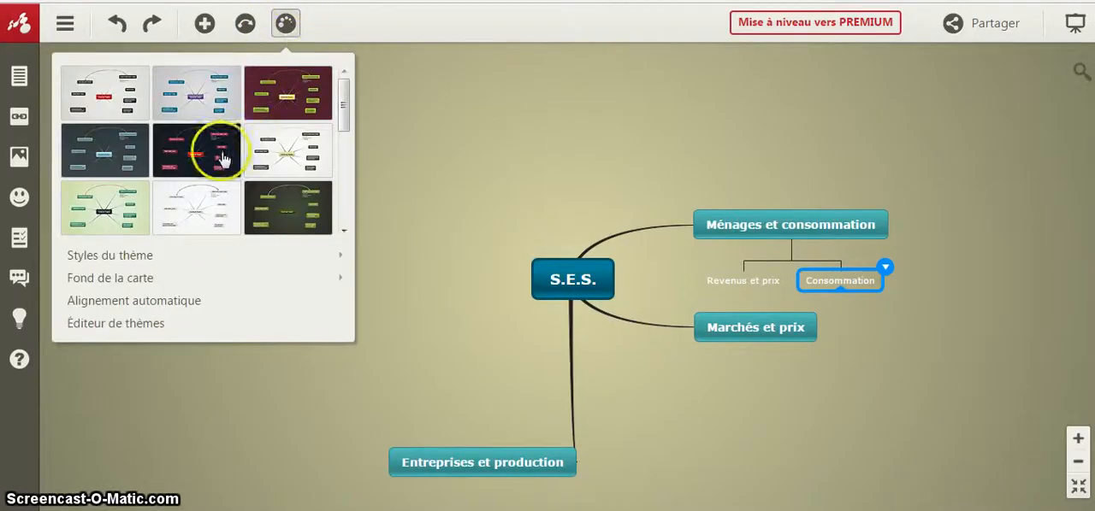
{"action": "left_click", "coordinate": [178, 283]}
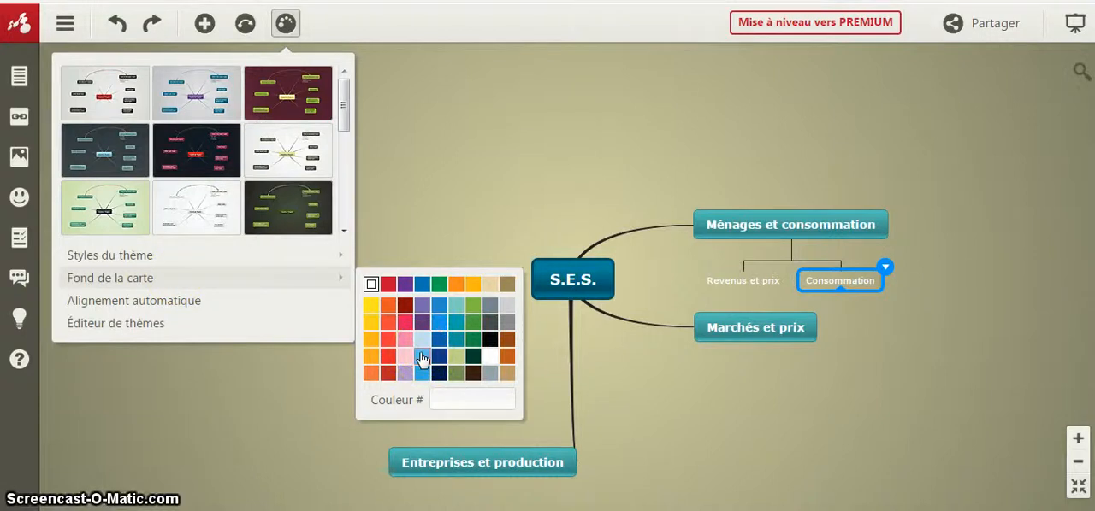
{"action": "left_click", "coordinate": [370, 306]}
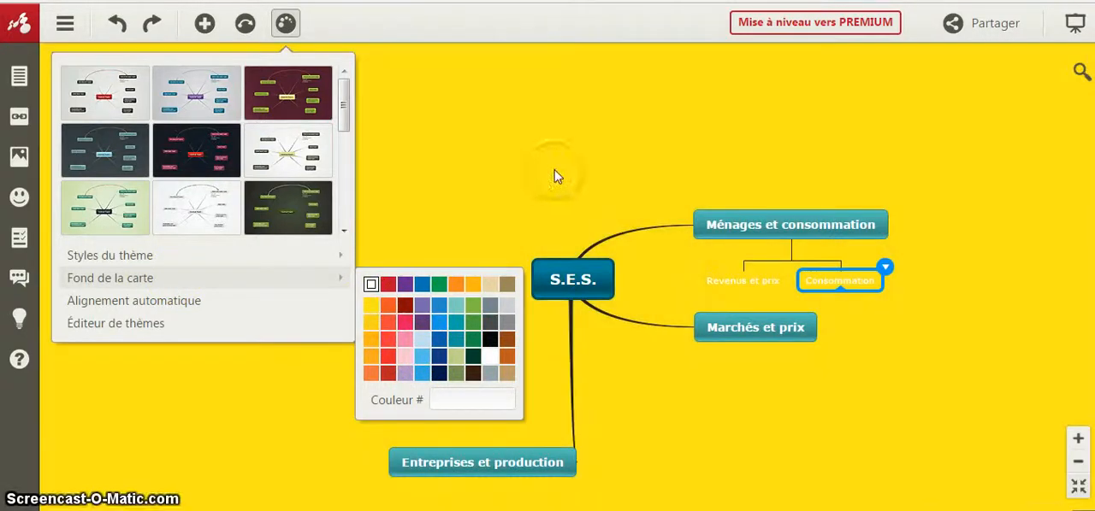
{"action": "left_click", "coordinate": [947, 159]}
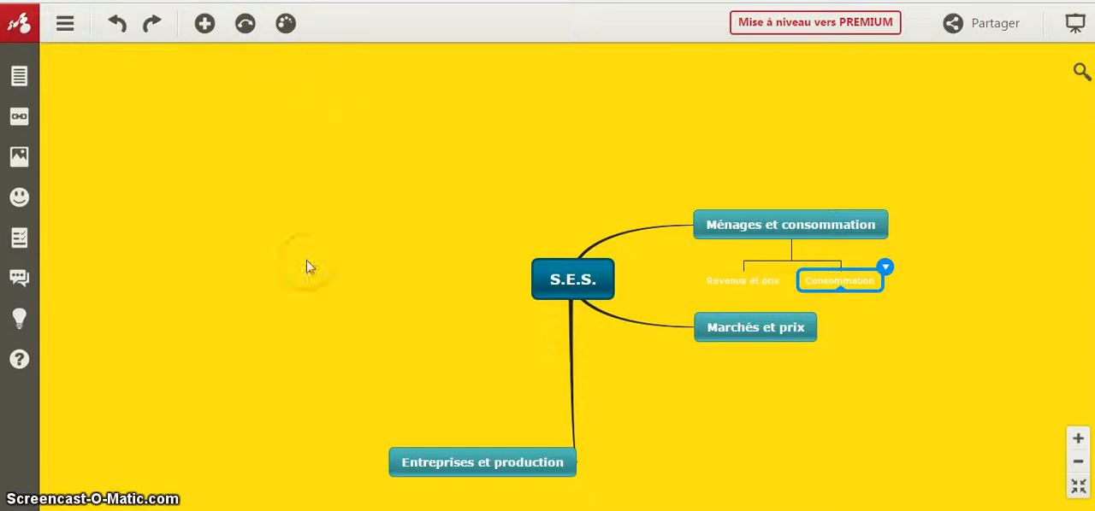
{"action": "left_click", "coordinate": [452, 465]}
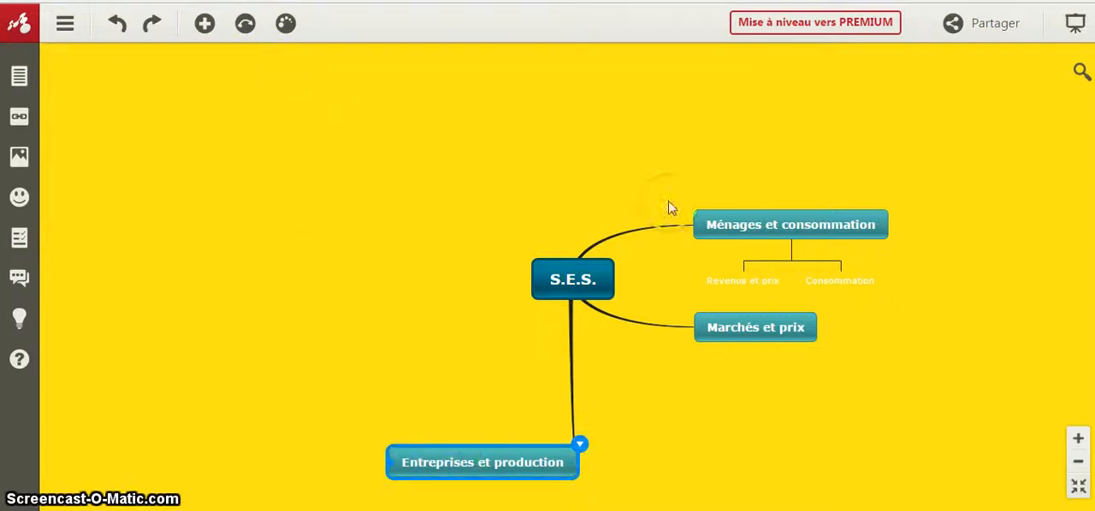
{"action": "left_click", "coordinate": [729, 230]}
{"action": "left_click", "coordinate": [468, 202]}
{"action": "left_click", "coordinate": [484, 462]}
{"action": "left_click", "coordinate": [483, 463]}
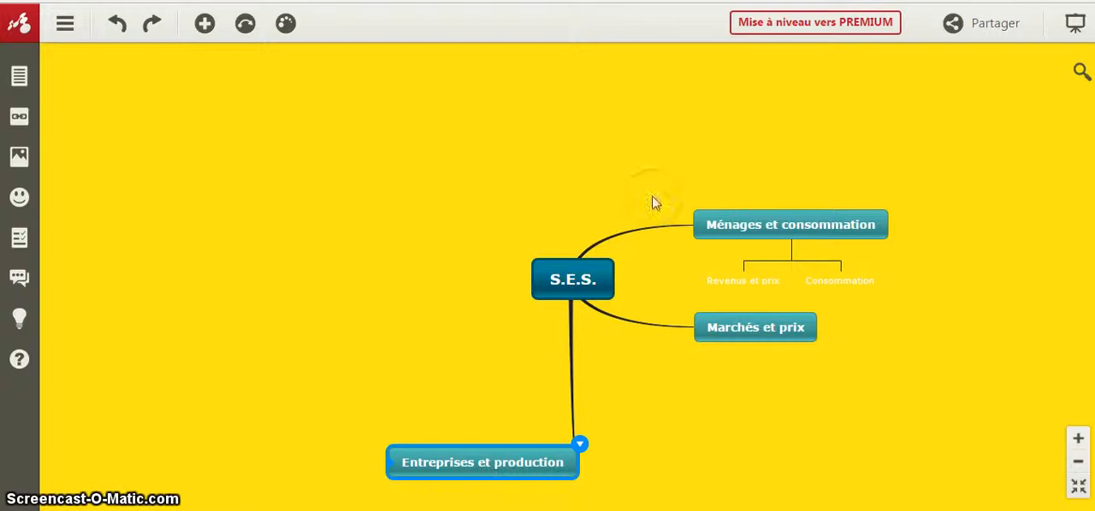
- Insert a relation from the "Entreprises et production" topic to the "Ménages et consommation" topic
{"action": "left_click", "coordinate": [708, 227]}
{"action": "left_click", "coordinate": [440, 393]}
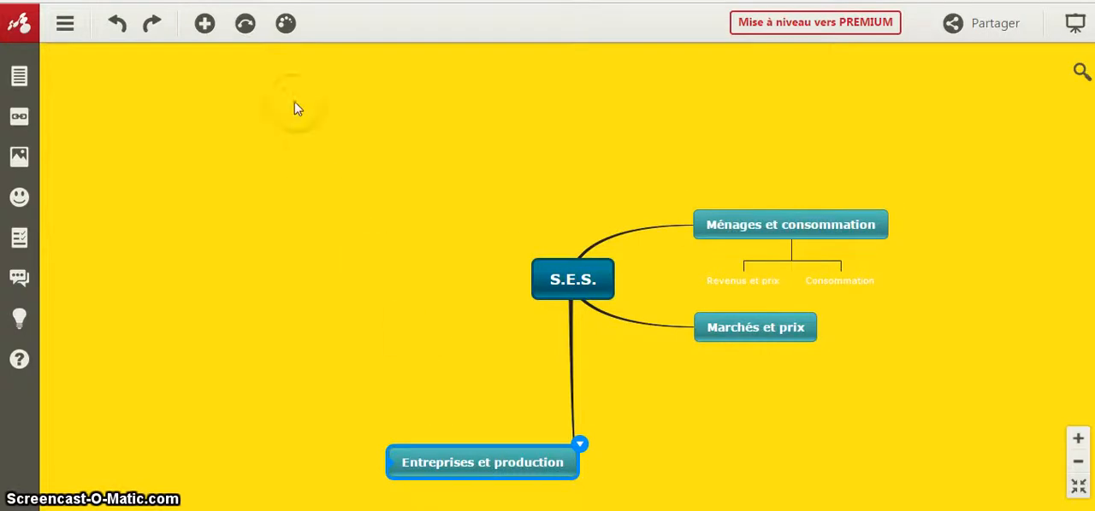
{"action": "left_click", "coordinate": [246, 25]}
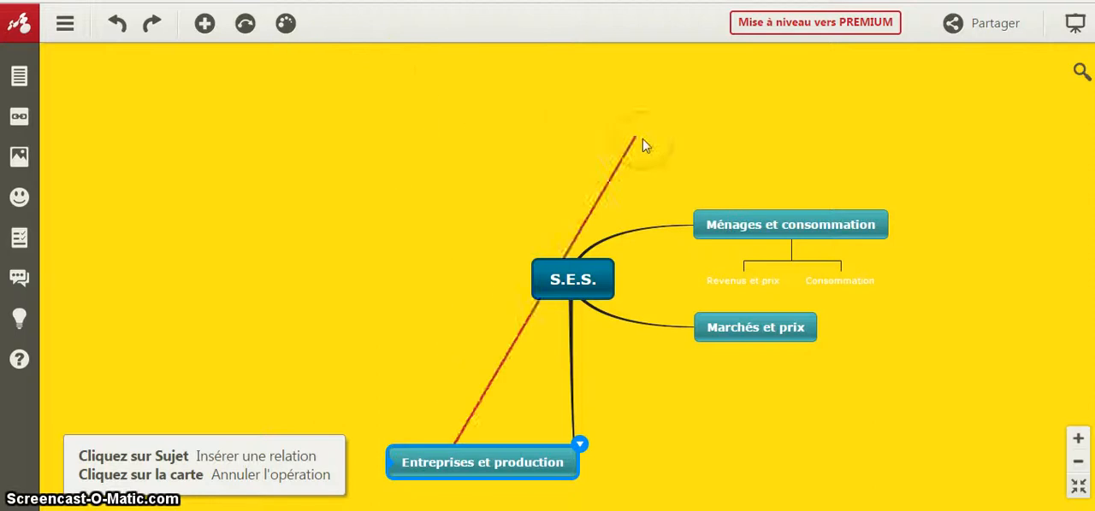
{"action": "left_click", "coordinate": [709, 226]}
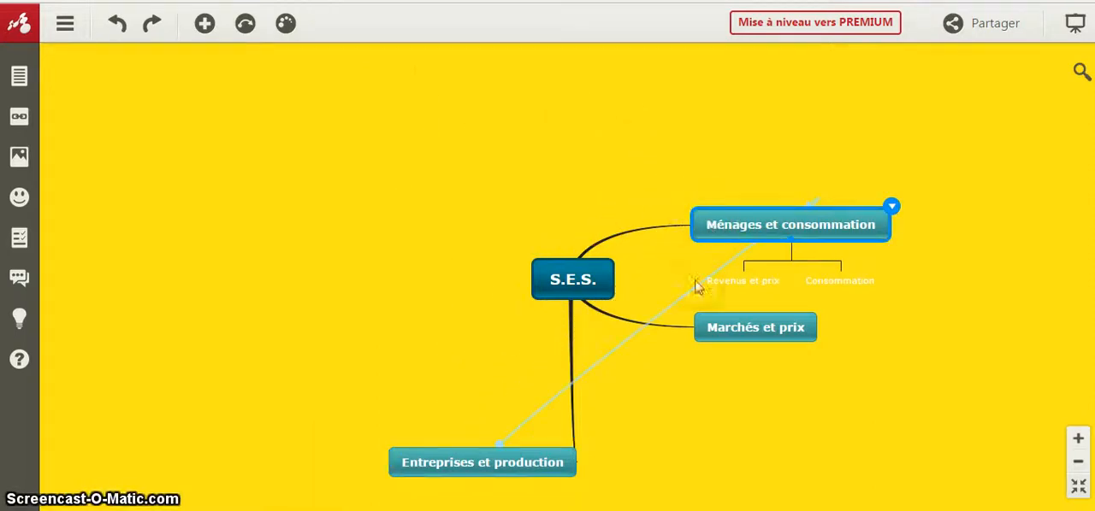
- Bend the relation line into a wide arc passing above and to the left of the central S.E.S. topic
{"action": "left_click", "coordinate": [594, 374]}
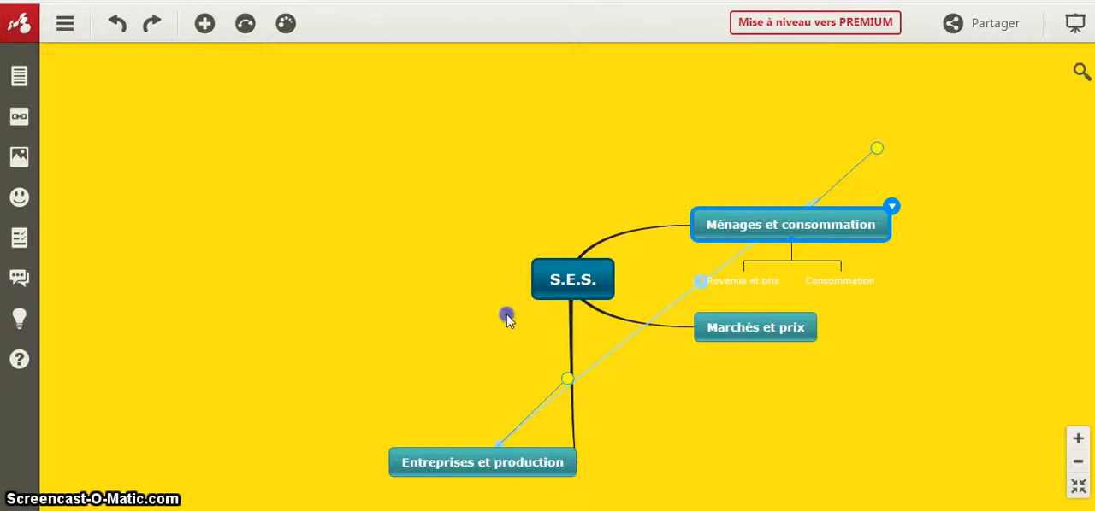
{"action": "left_click_drag", "start_coordinate": [564, 380], "coordinate": [250, 183]}
{"action": "left_click_drag", "start_coordinate": [877, 148], "coordinate": [652, 67]}
- Add the label "Revenu" to the curved relation between the two topics
{"action": "right_click", "coordinate": [496, 177]}
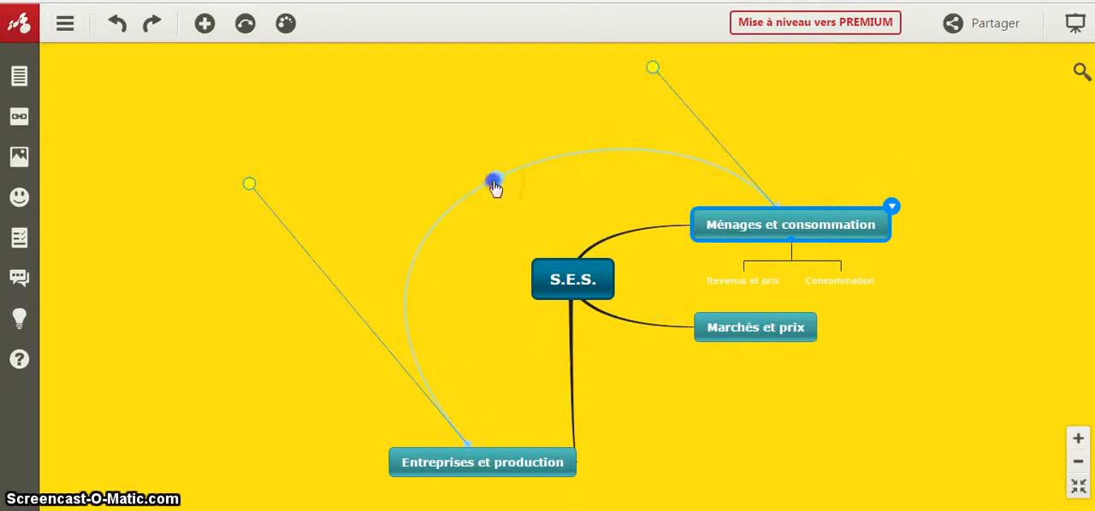
{"action": "left_click", "coordinate": [538, 226]}
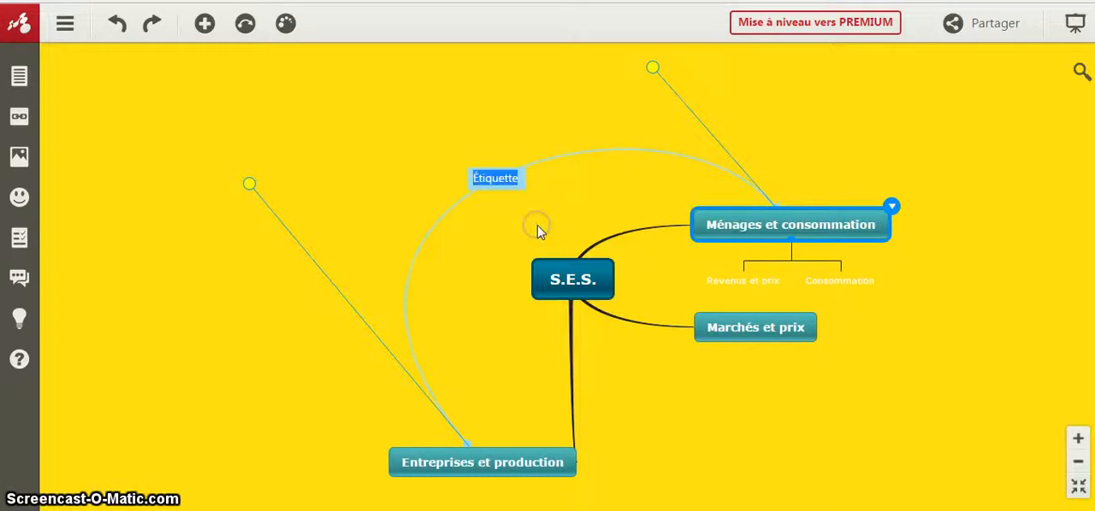
{"action": "type", "text": "Rev"}
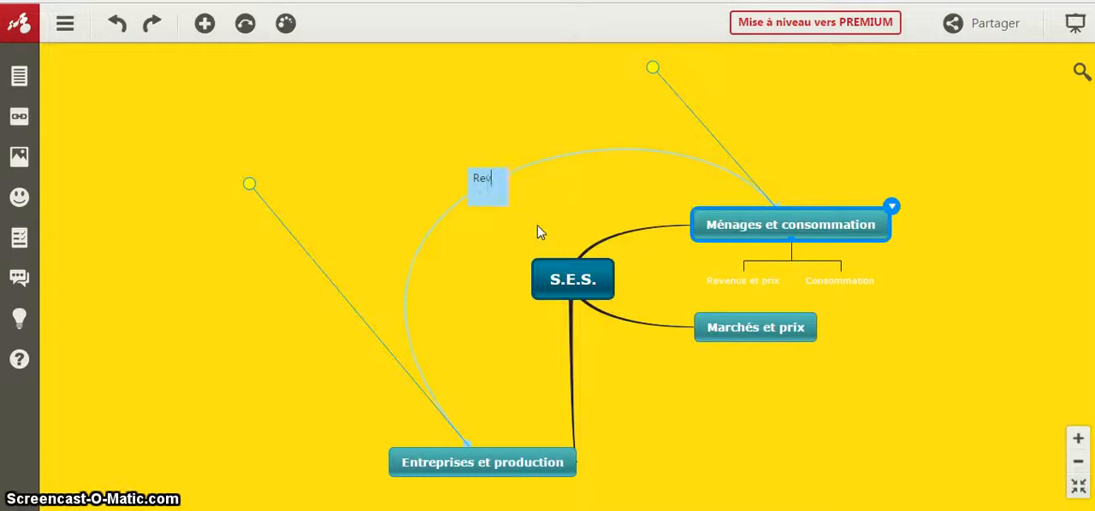
{"action": "type", "text": "enu"}
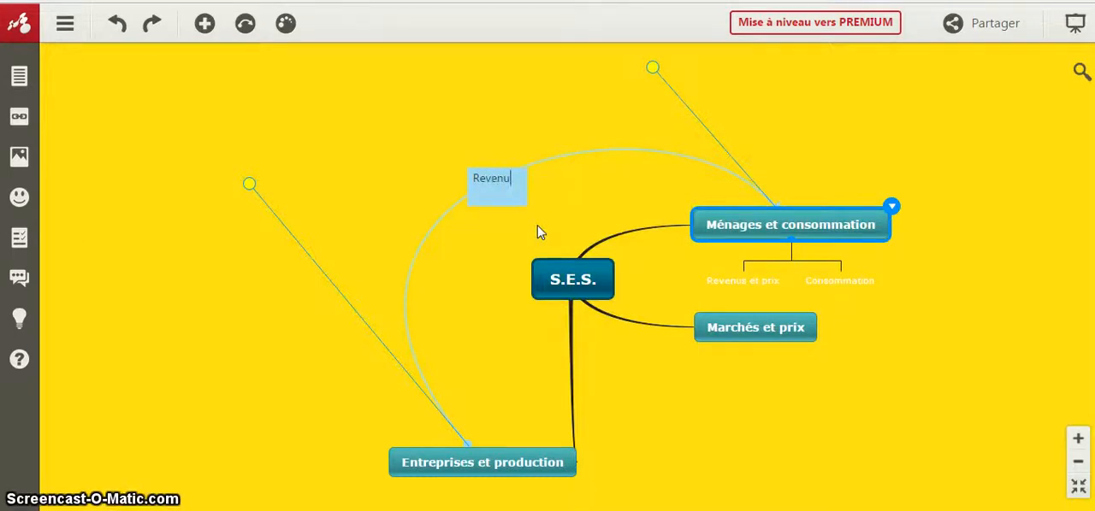
{"action": "left_click", "coordinate": [497, 111]}
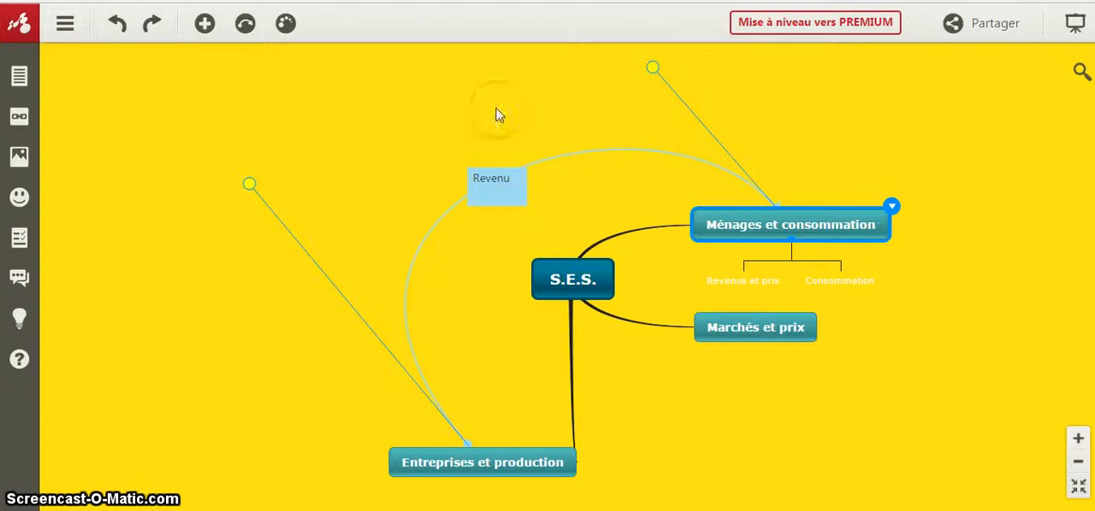
- Colour the "Revenu" relation red and set its line weight to 8px
{"action": "left_click", "coordinate": [497, 180]}
{"action": "right_click", "coordinate": [496, 204]}
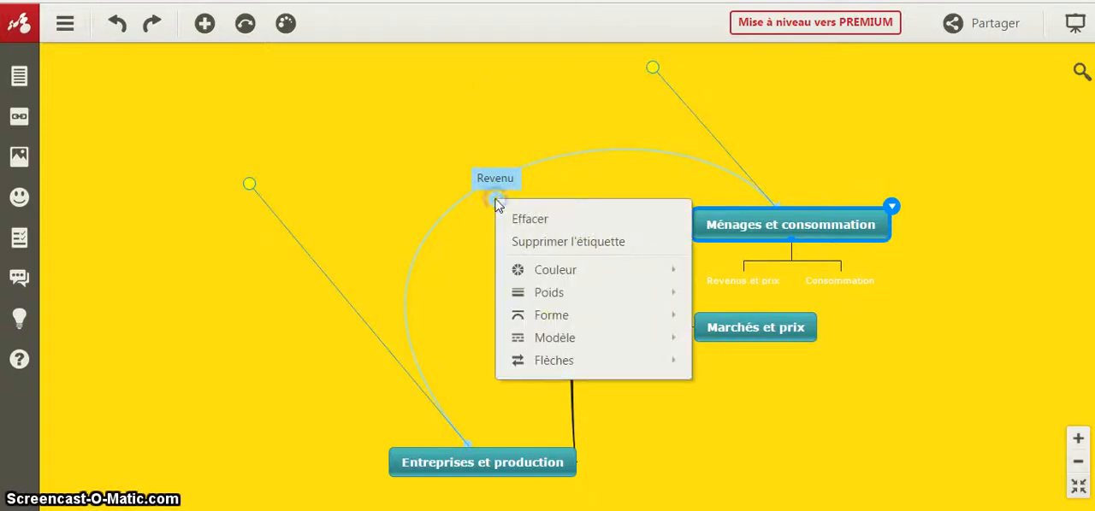
{"action": "mouse_move", "coordinate": [582, 281]}
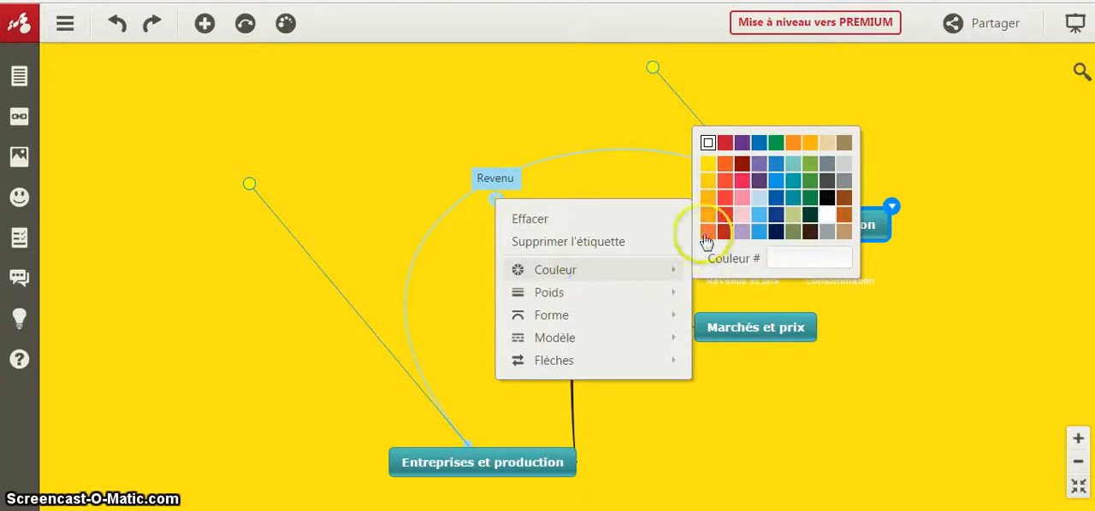
{"action": "left_click", "coordinate": [725, 216]}
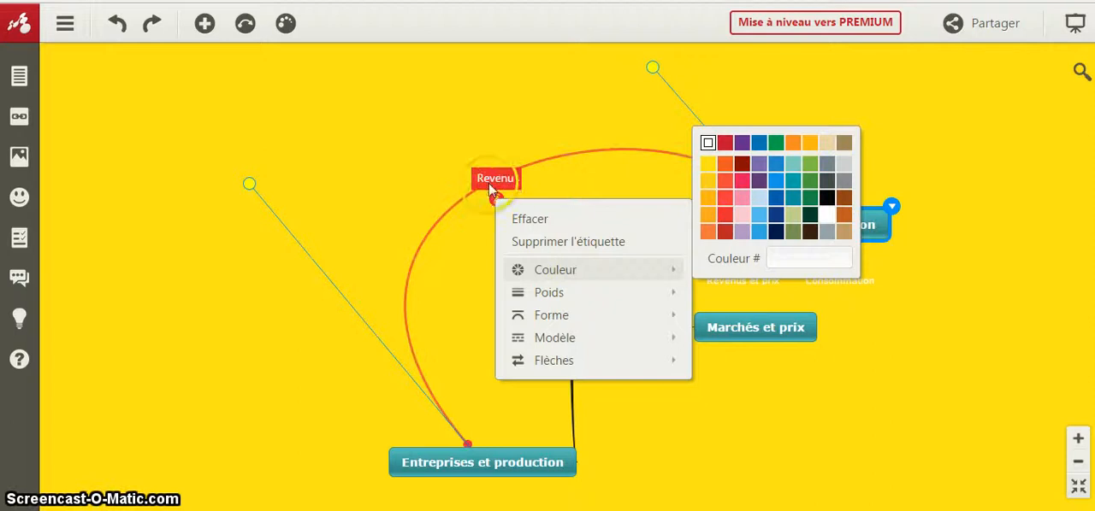
{"action": "mouse_move", "coordinate": [549, 319]}
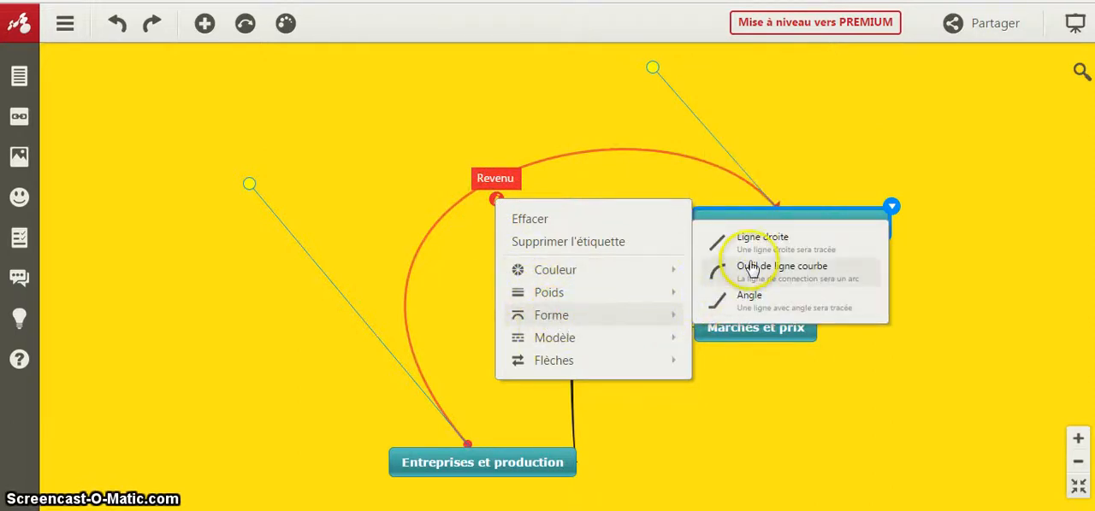
{"action": "mouse_move", "coordinate": [567, 296]}
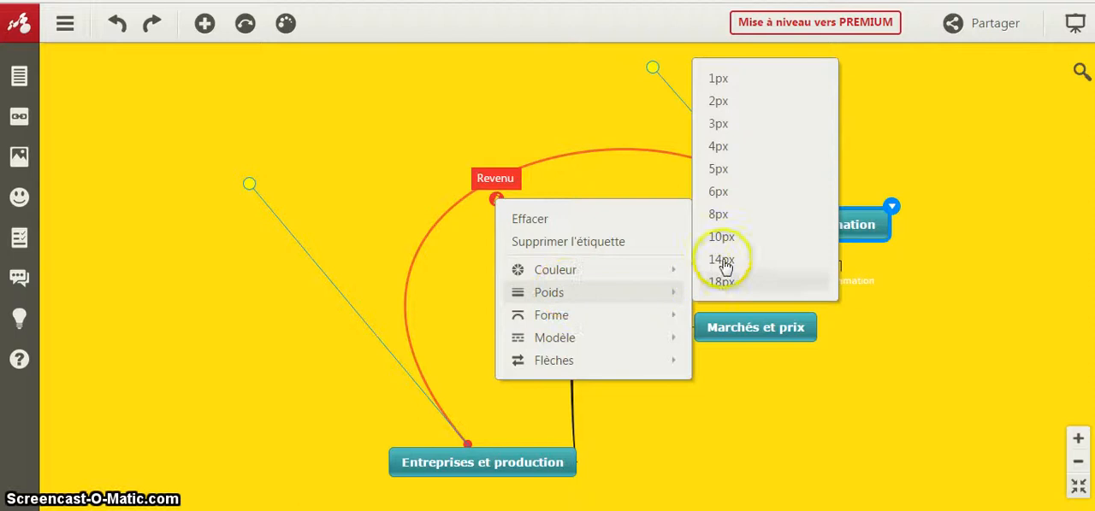
{"action": "left_click", "coordinate": [729, 215]}
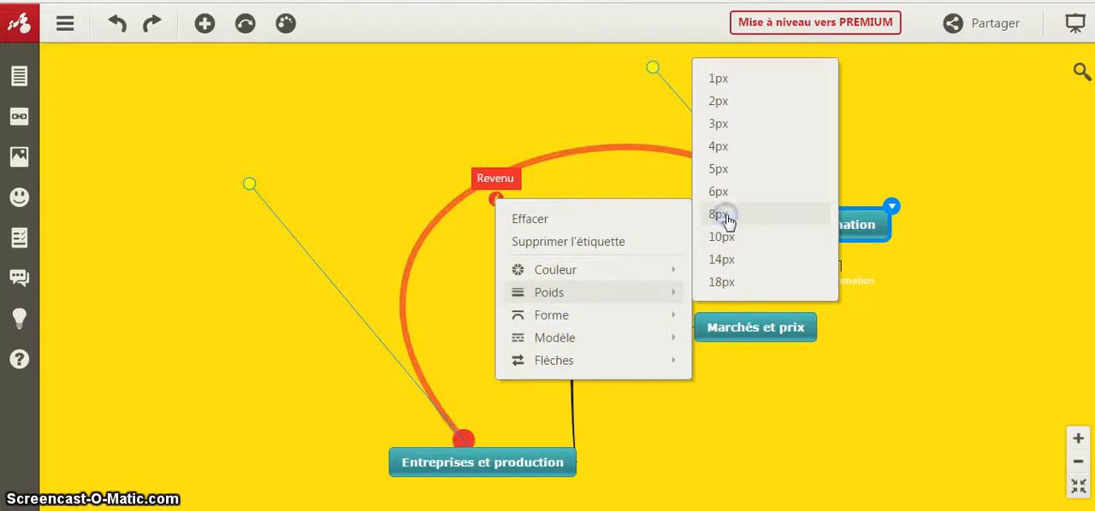
{"action": "left_click", "coordinate": [867, 140]}
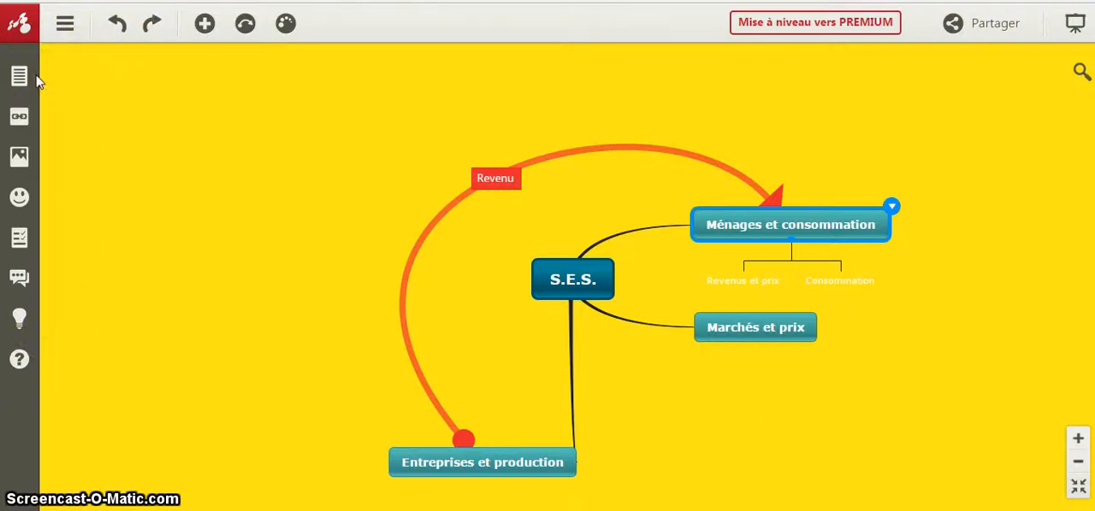
- Add the note "En salle informatique" to the "Ménages et consommation" topic
{"action": "left_click", "coordinate": [708, 227]}
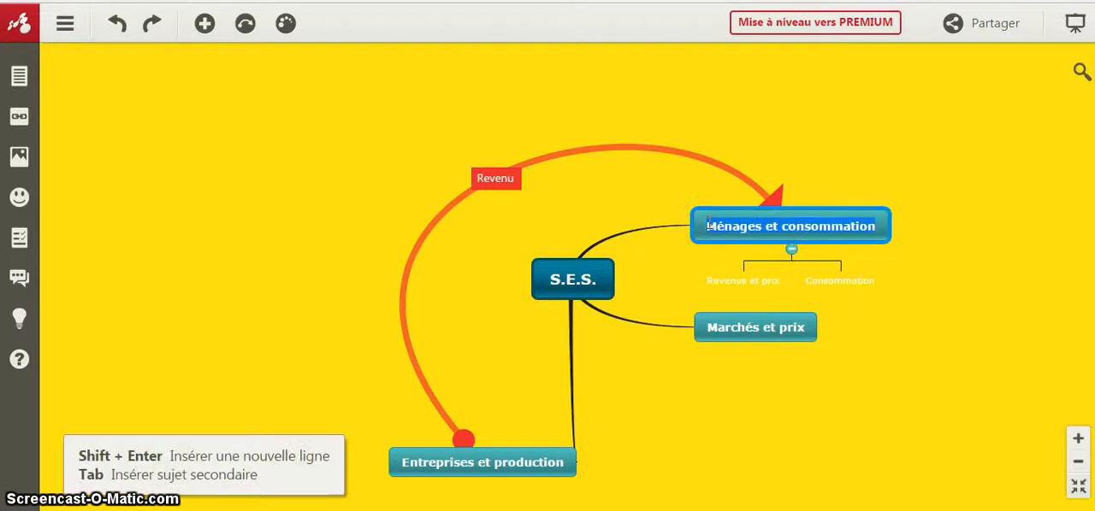
{"action": "left_click", "coordinate": [707, 227]}
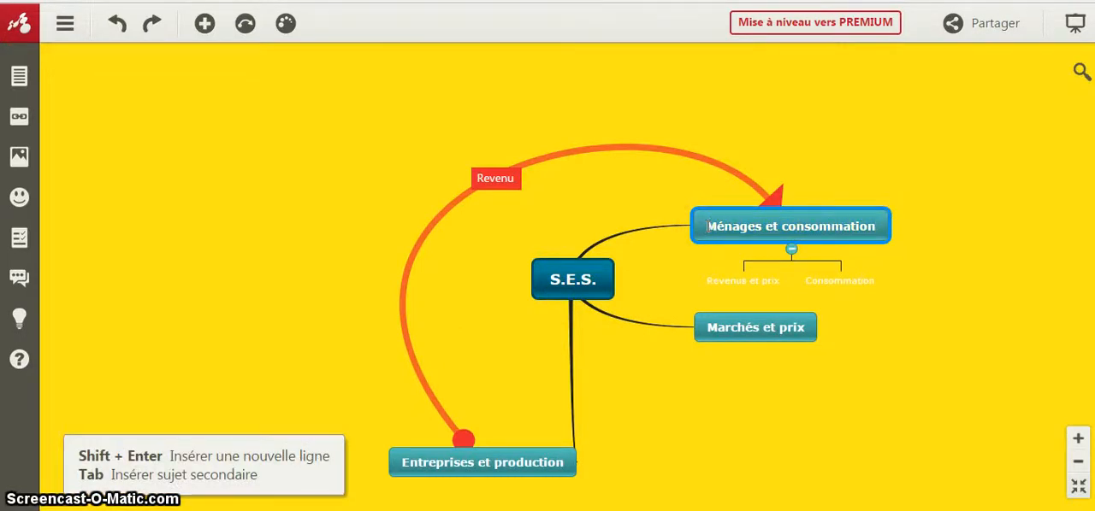
{"action": "left_click", "coordinate": [20, 76]}
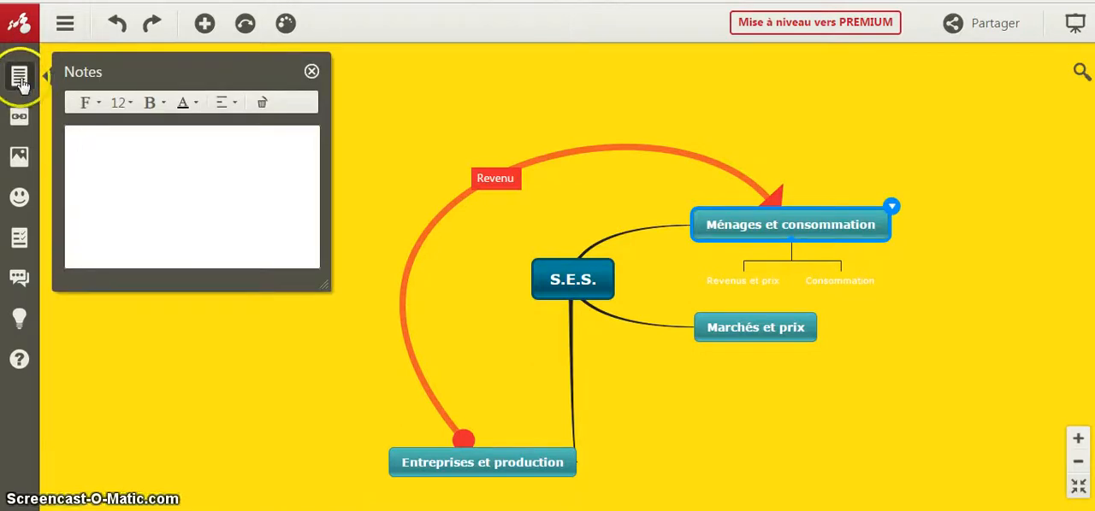
{"action": "left_click", "coordinate": [145, 154]}
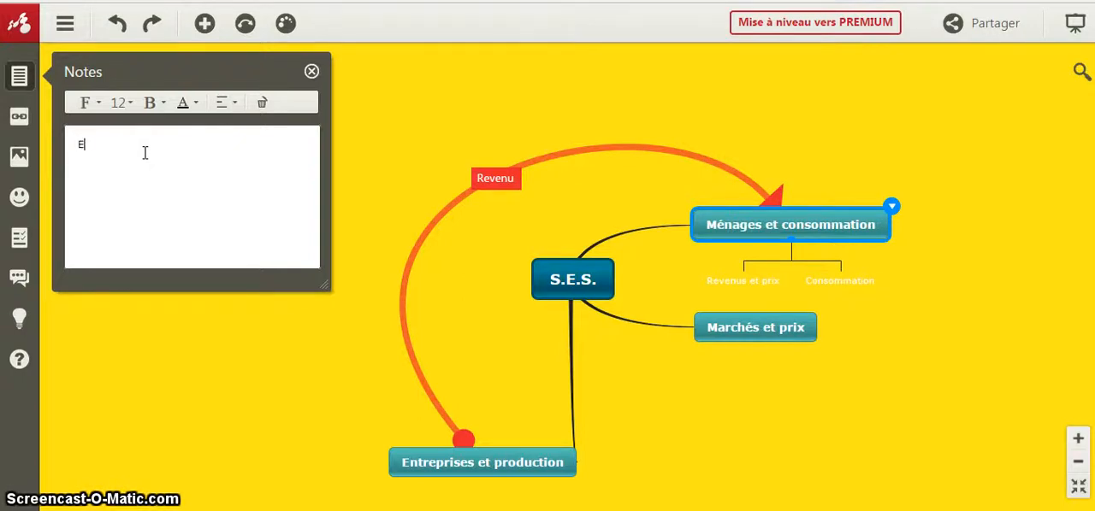
{"action": "type", "text": "informatique"}
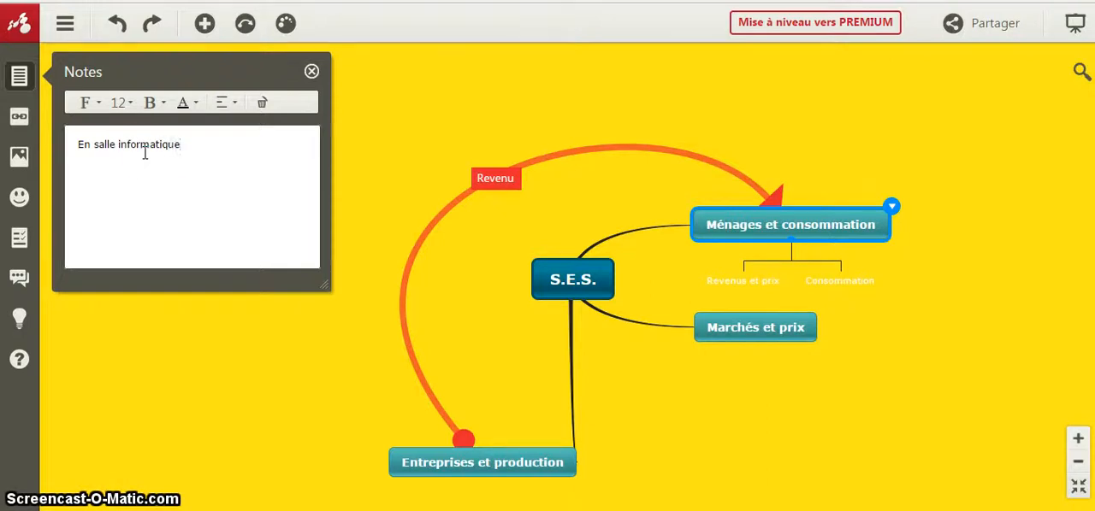
- Format the note text in dark grey, Geneva font, size 15, and close the notes
{"action": "left_click_drag", "start_coordinate": [190, 143], "coordinate": [76, 147]}
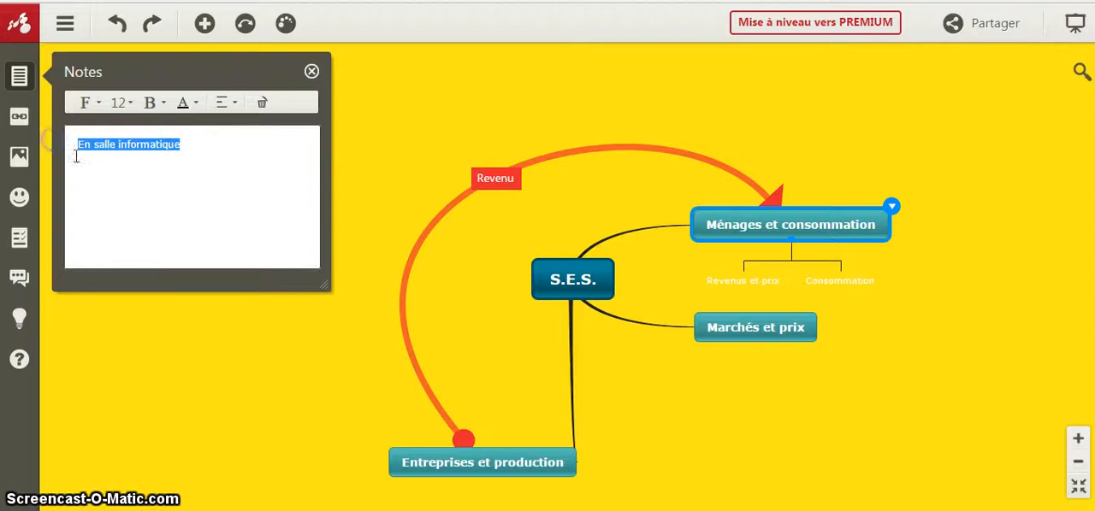
{"action": "left_click", "coordinate": [197, 105]}
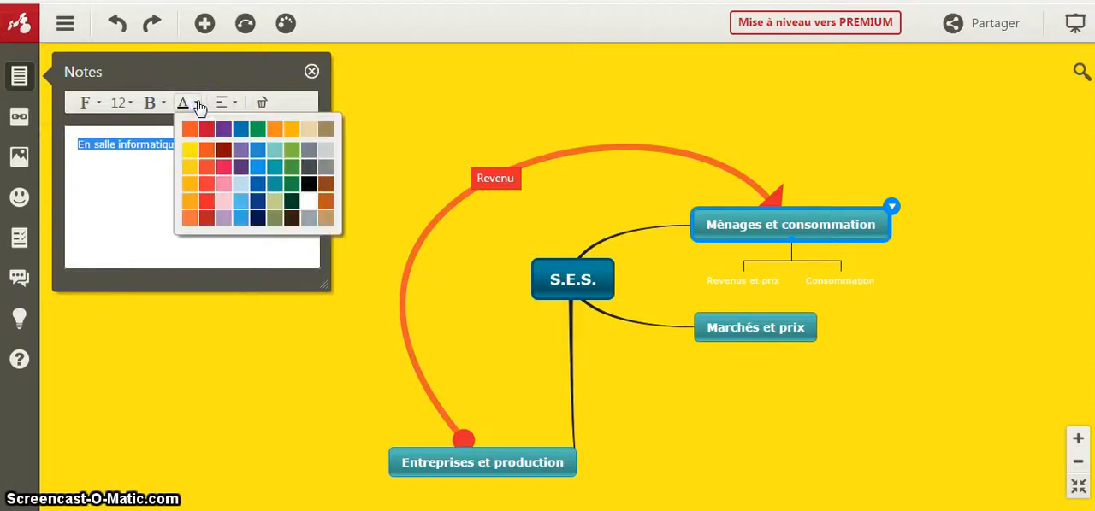
{"action": "left_click", "coordinate": [305, 165]}
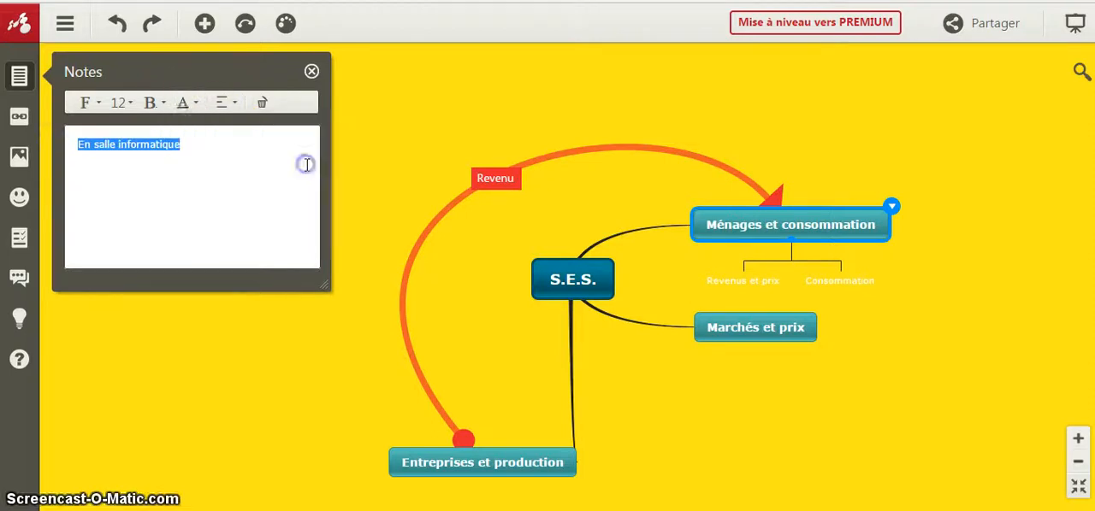
{"action": "left_click", "coordinate": [97, 104]}
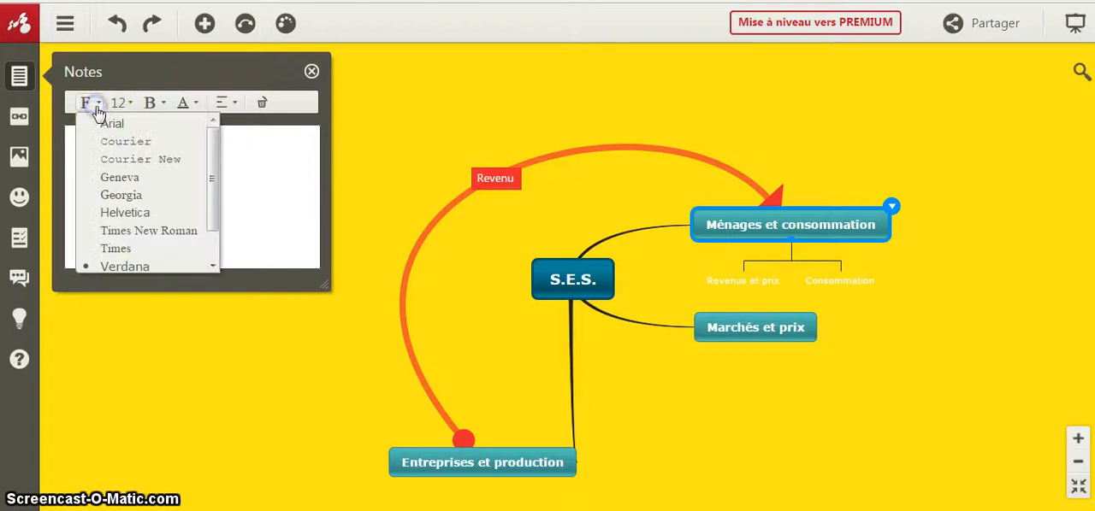
{"action": "left_click", "coordinate": [124, 178]}
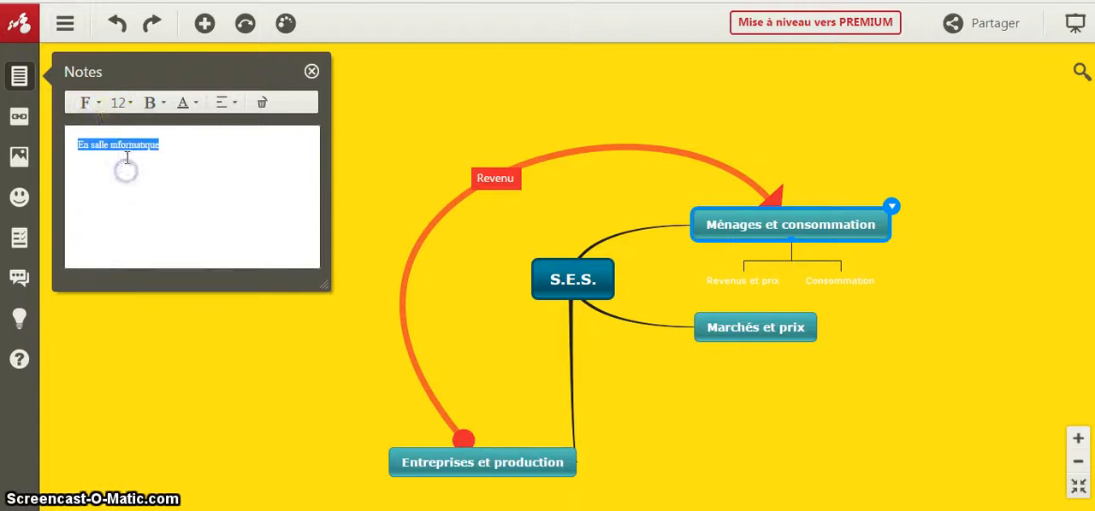
{"action": "left_click", "coordinate": [124, 103]}
{"action": "left_click", "coordinate": [134, 243]}
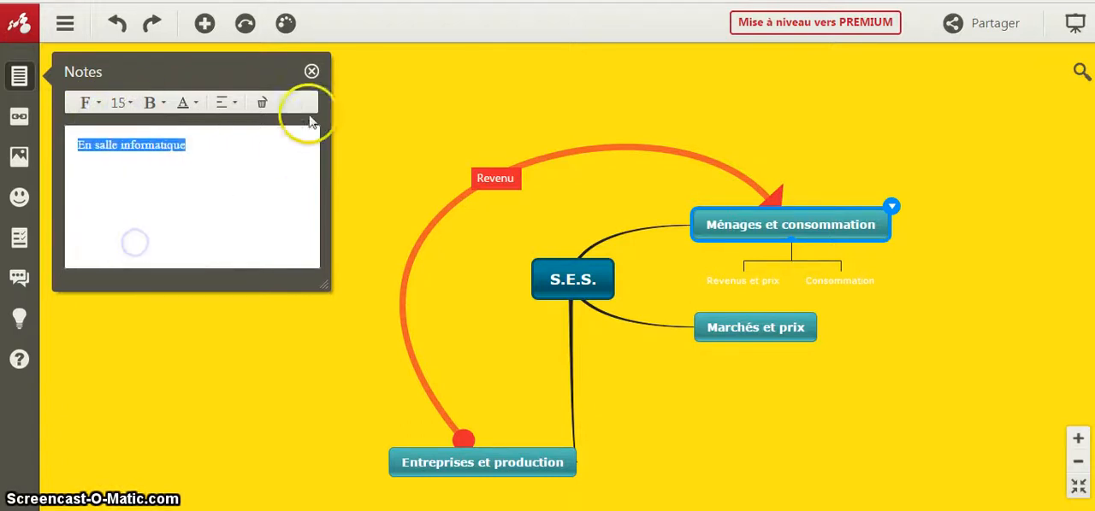
{"action": "left_click", "coordinate": [311, 71]}
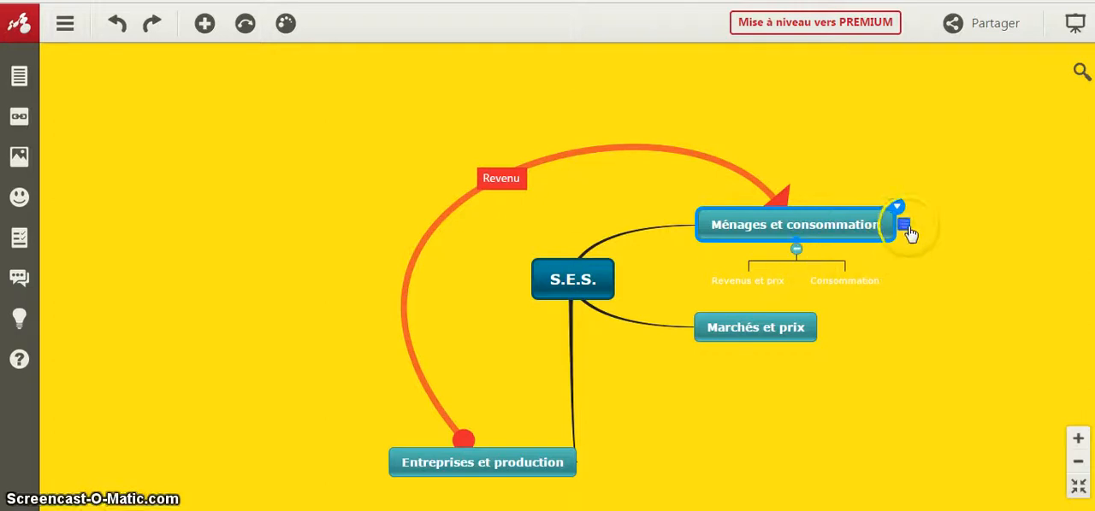
{"action": "mouse_move", "coordinate": [903, 224]}
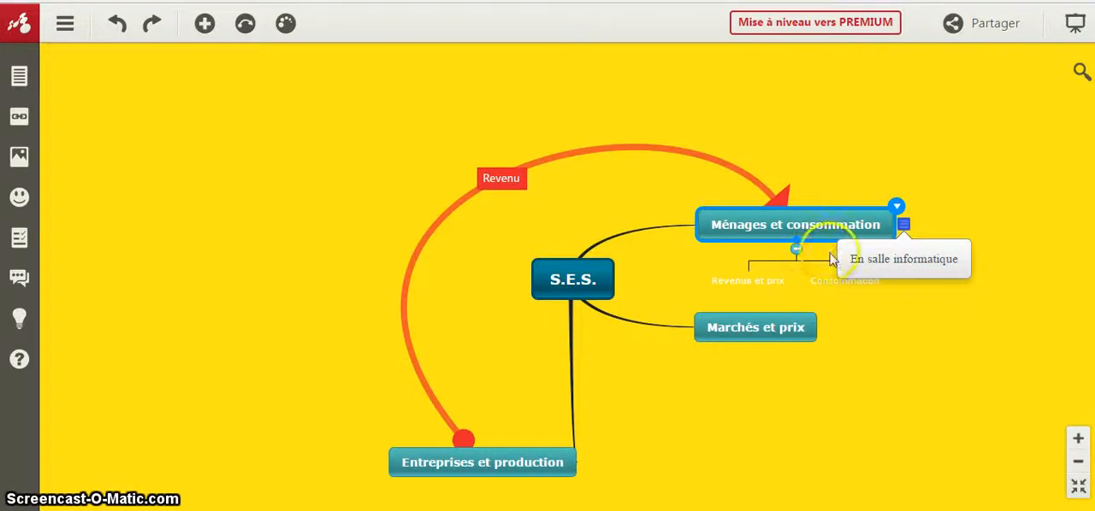
- Open the hyperlink settings of the "Marchés et prix" topic and search Google for "marches et prix" in the other browser tab
{"action": "left_click", "coordinate": [795, 330]}
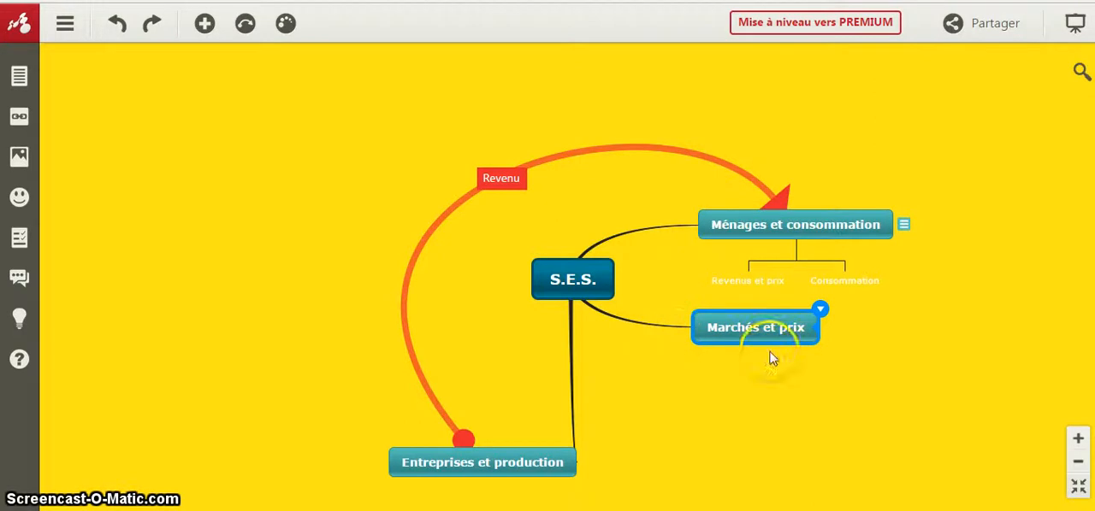
{"action": "left_click", "coordinate": [19, 117]}
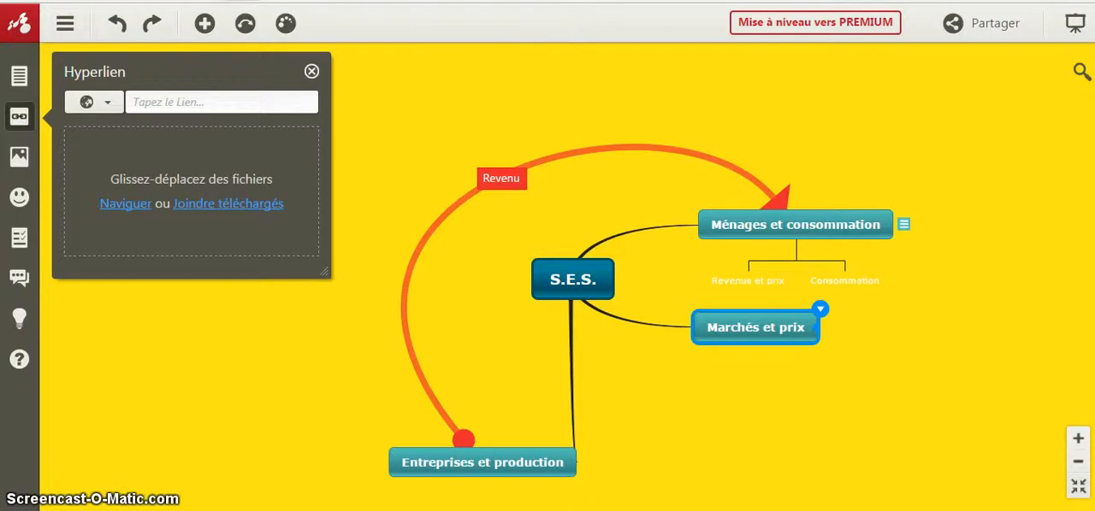
{"action": "key", "text": "ctrl+Tab"}
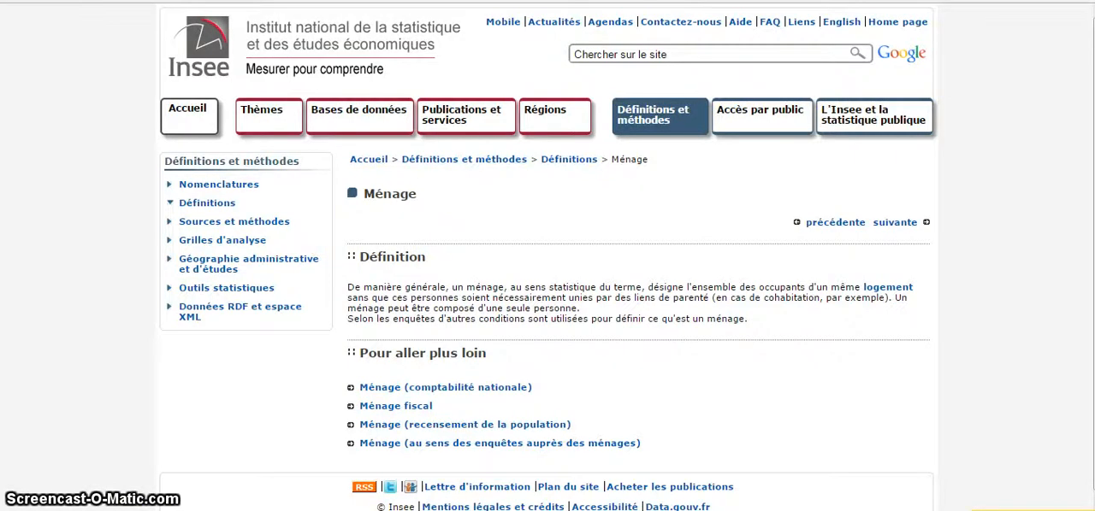
{"action": "key", "text": "alt+Left"}
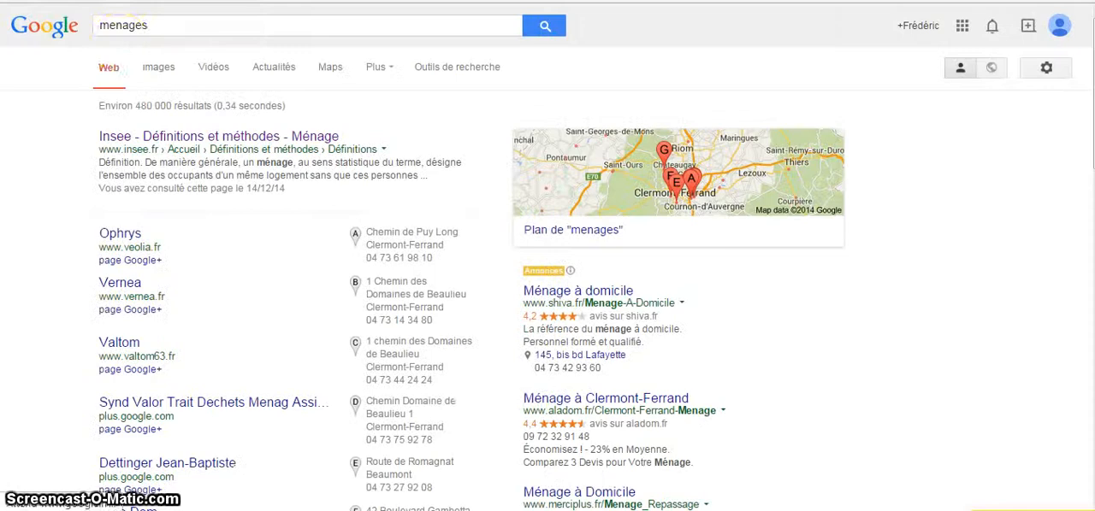
{"action": "key", "text": "ctrl+shift+Tab"}
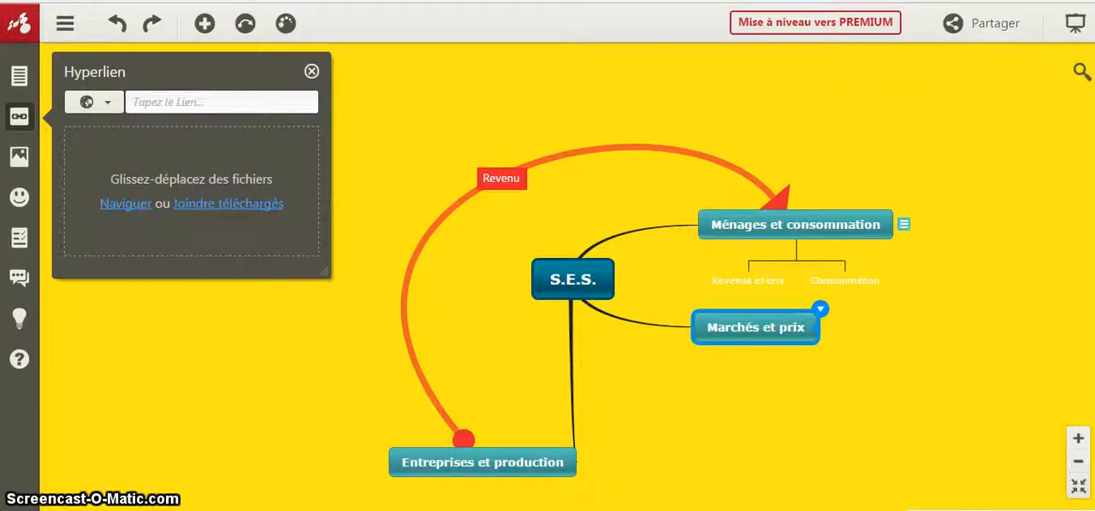
{"action": "key", "text": "ctrl+Tab"}
{"action": "double_click", "coordinate": [251, 29]}
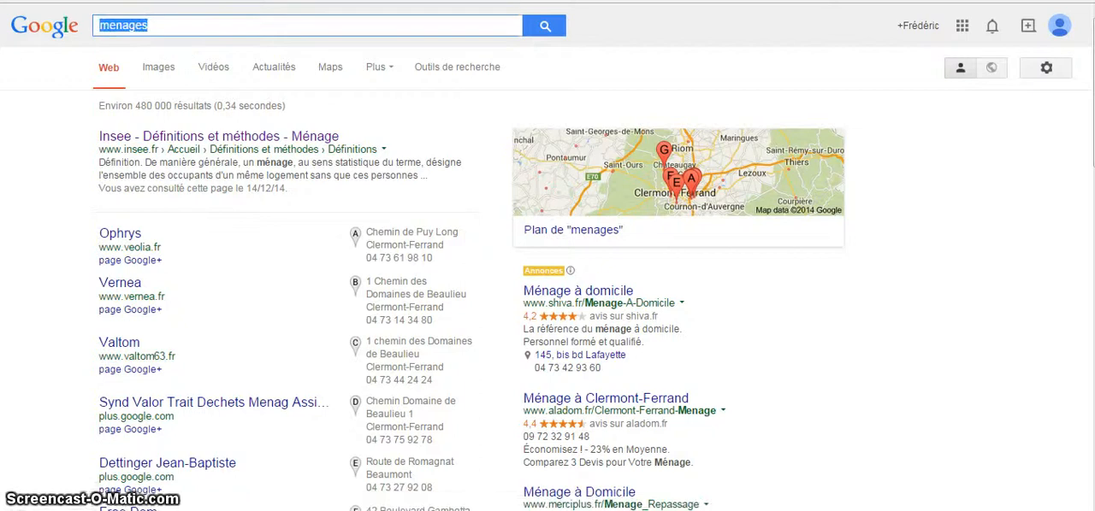
{"action": "type", "text": "marche"}
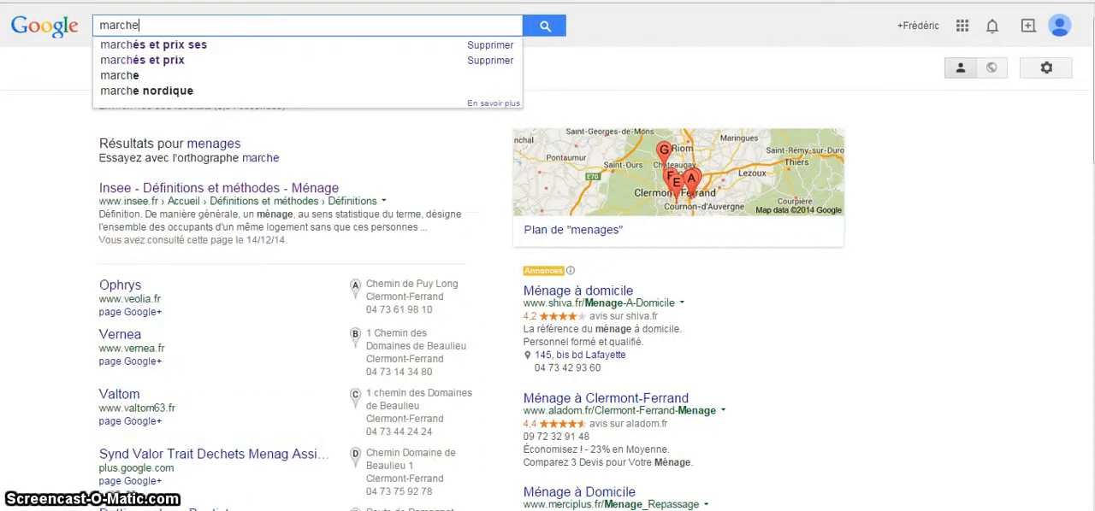
{"action": "type", "text": "s et prix"}
{"action": "key", "text": "Return"}
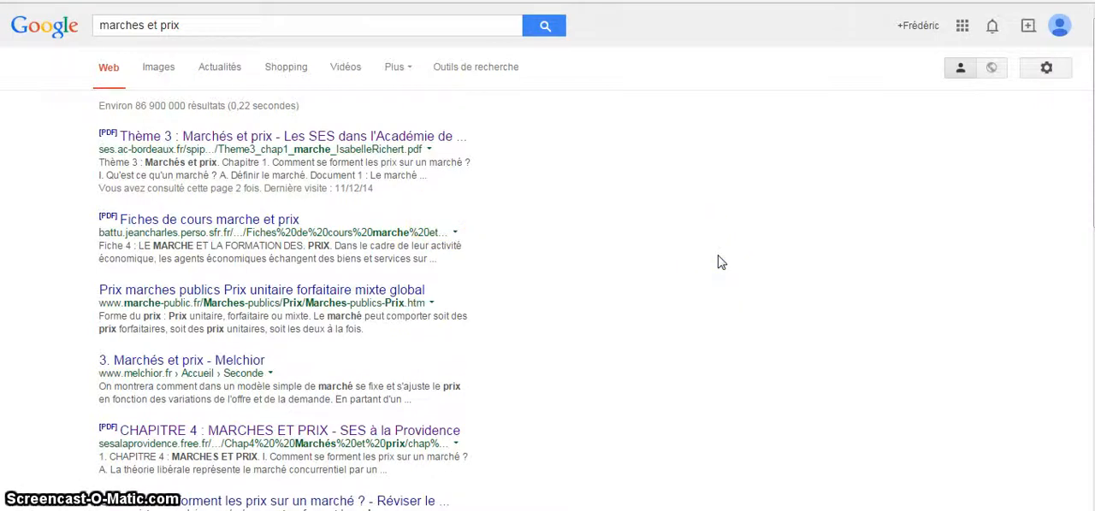
- Copy the address of Melchior's "3. Marchés et prix" page and add it as the "Marchés et prix" topic's hyperlink in Mindomo
{"action": "left_click", "coordinate": [315, 363]}
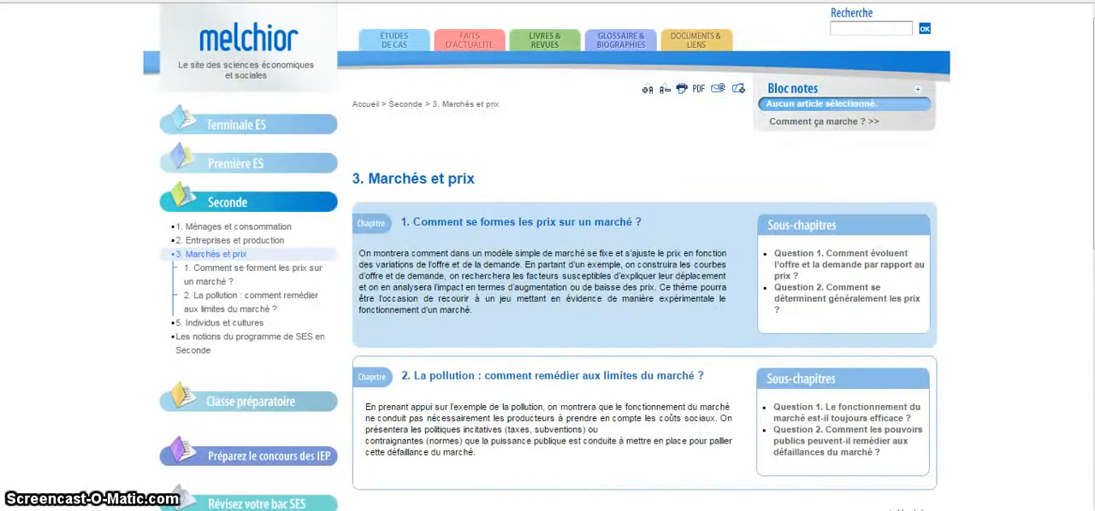
{"action": "right_click", "coordinate": [224, 0]}
{"action": "left_click", "coordinate": [259, 16]}
{"action": "left_click", "coordinate": [192, 0]}
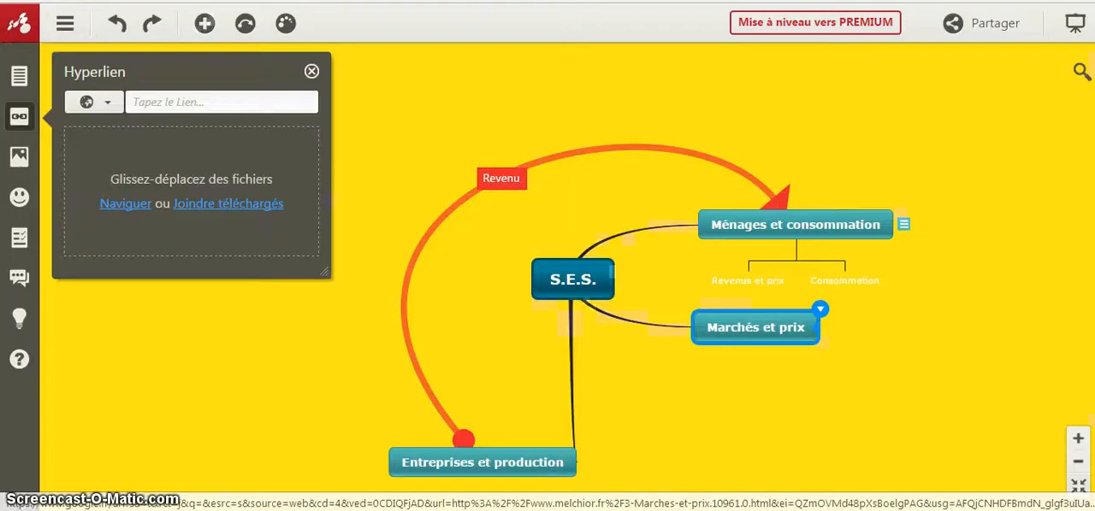
{"action": "right_click", "coordinate": [237, 103]}
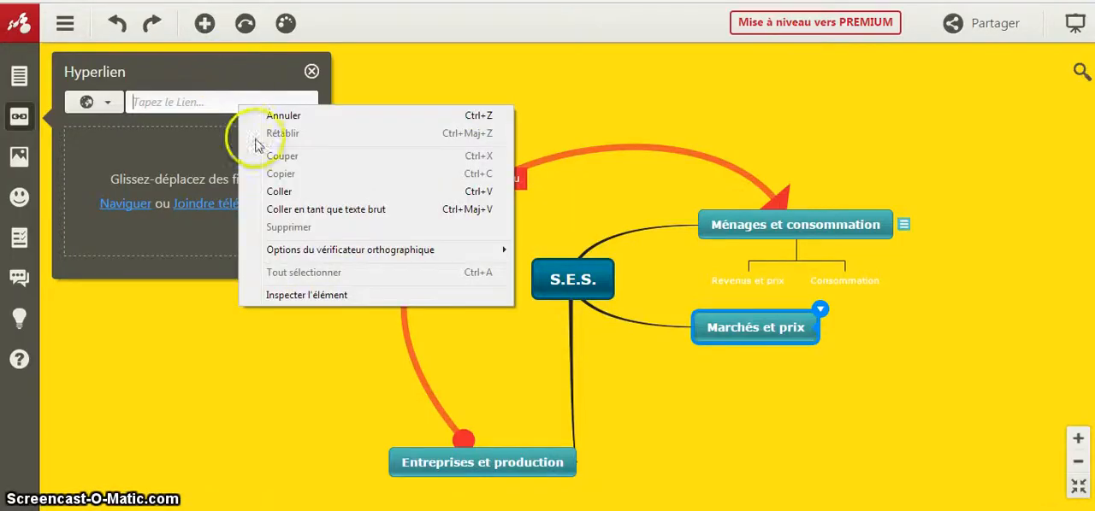
{"action": "left_click", "coordinate": [278, 191]}
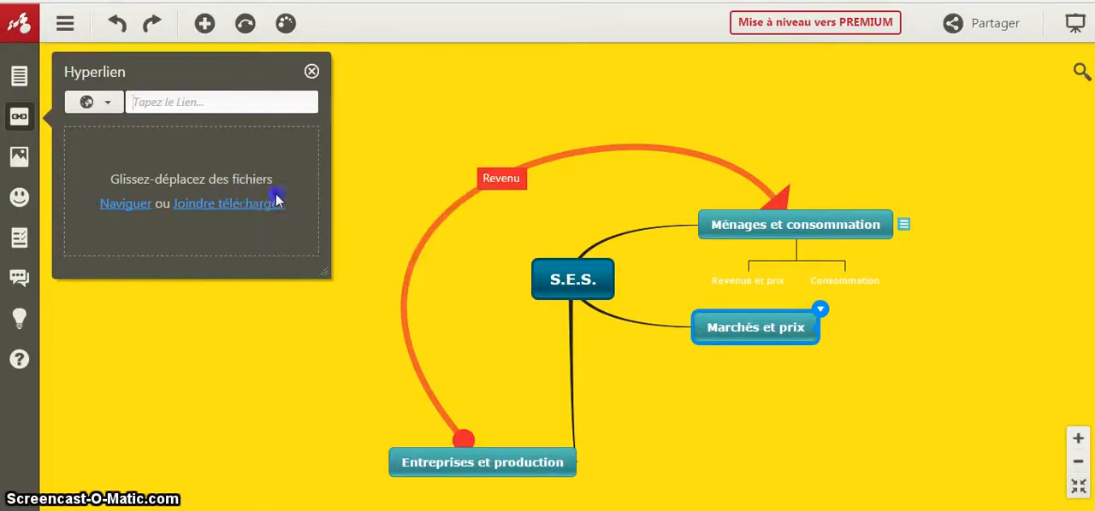
{"action": "left_click", "coordinate": [311, 72]}
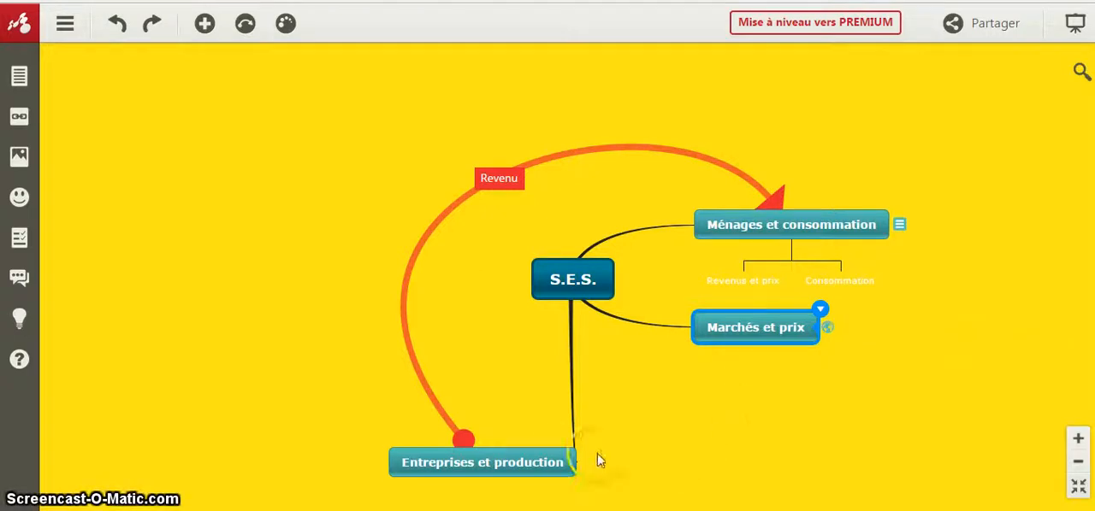
- Search Google images for "entreprises" as multimedia for the "Entreprises et production" topic
{"action": "left_click", "coordinate": [572, 458]}
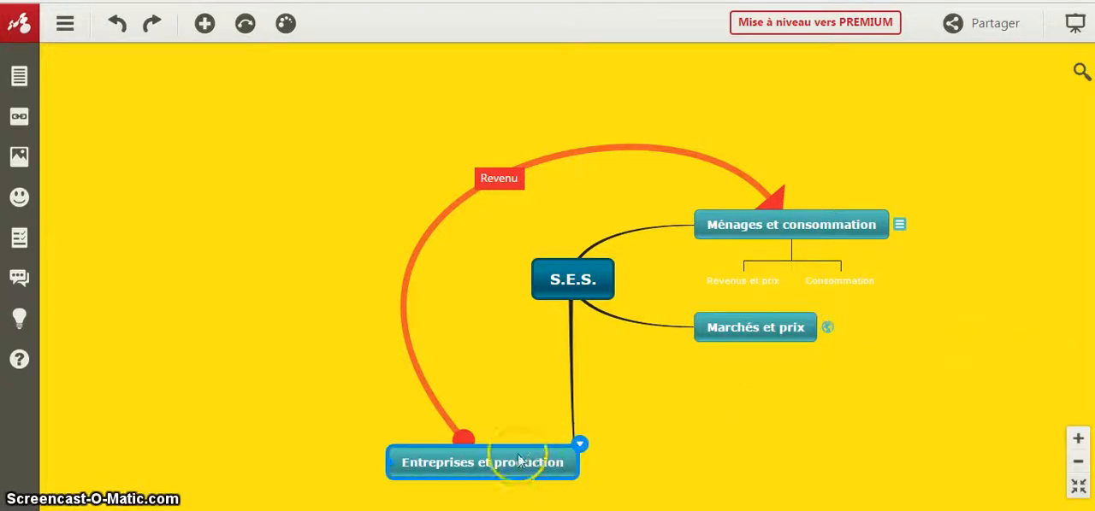
{"action": "left_click", "coordinate": [19, 157]}
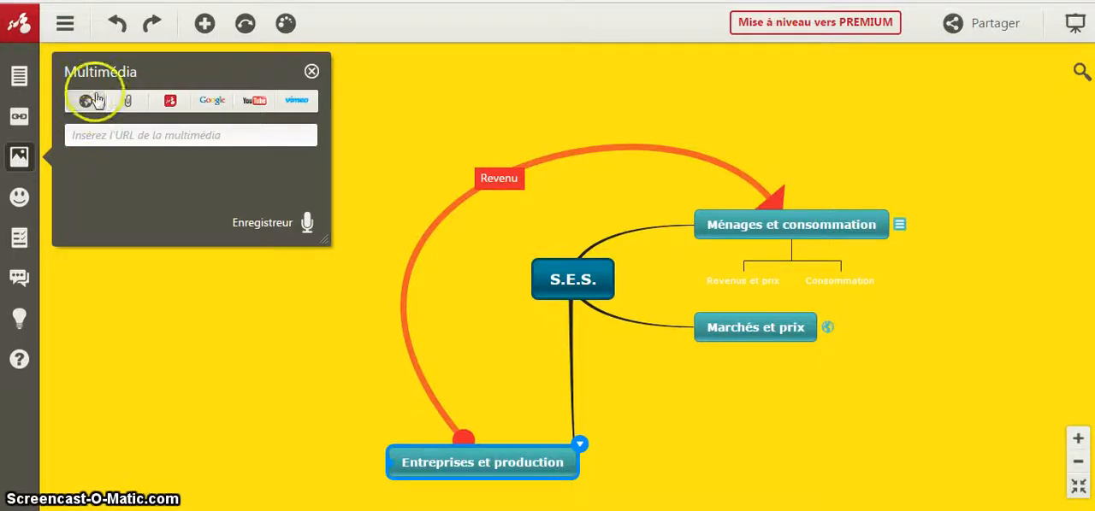
{"action": "left_click", "coordinate": [214, 104]}
{"action": "left_click", "coordinate": [240, 135]}
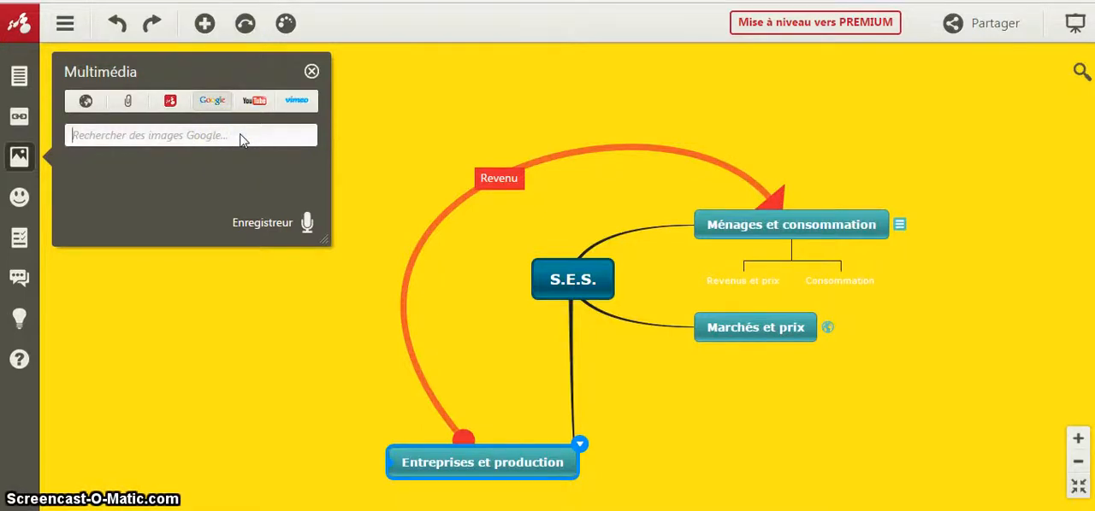
{"action": "type", "text": "e"}
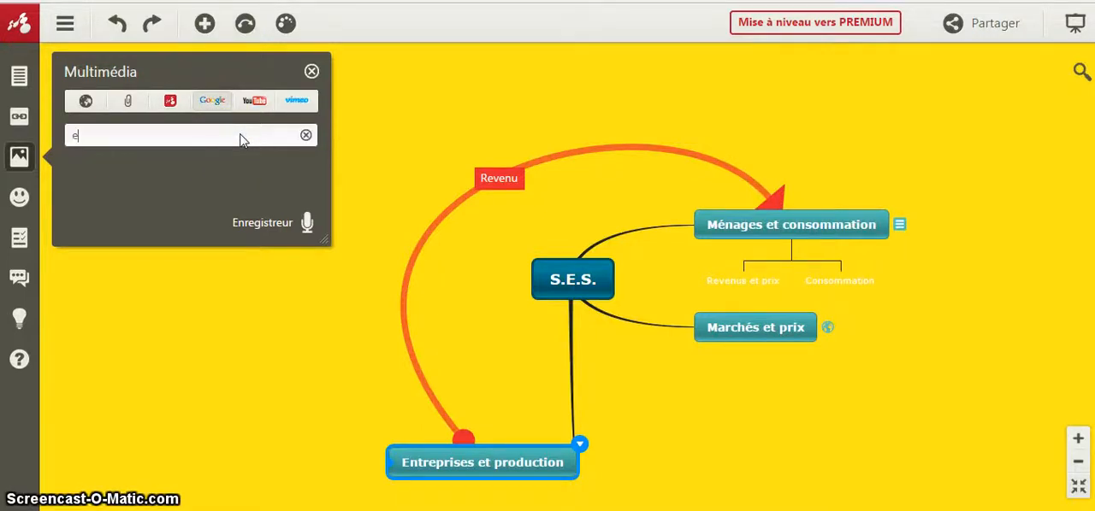
{"action": "type", "text": "ntreprises"}
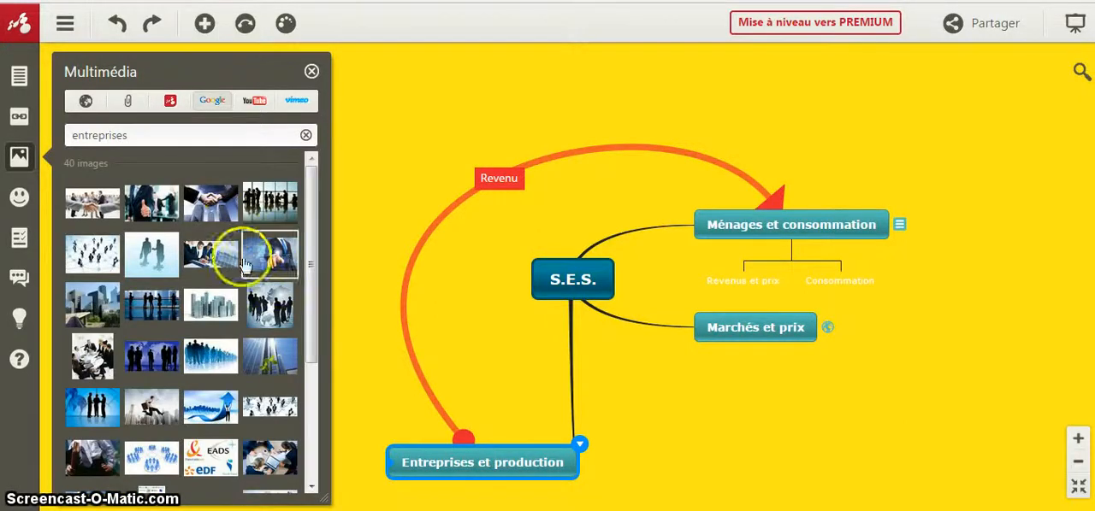
- Insert the picture of skyscrapers under a cloudy sky into the "Entreprises et production" topic and close the multimedia search
{"action": "left_click_drag", "start_coordinate": [306, 255], "coordinate": [324, 416]}
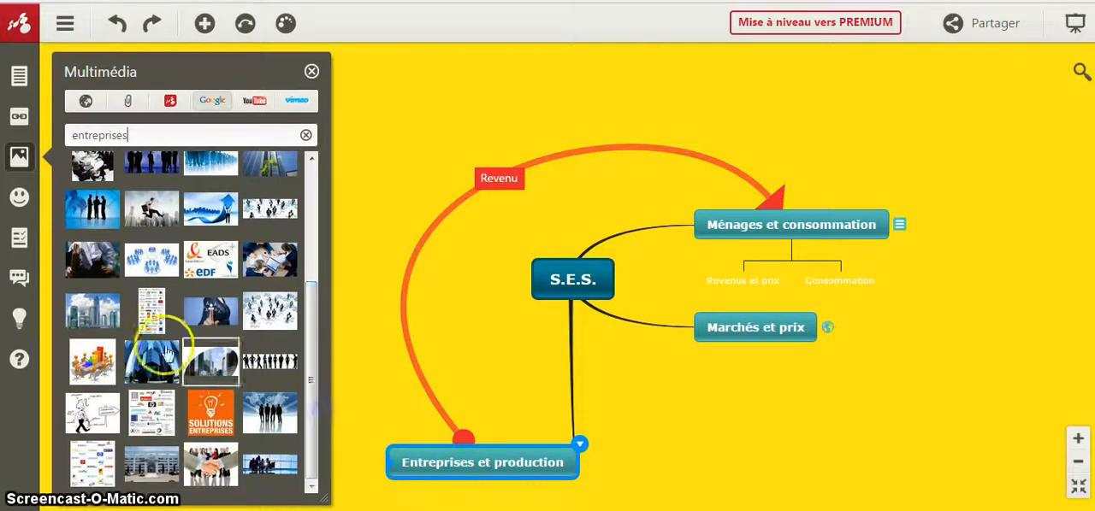
{"action": "left_click", "coordinate": [90, 312]}
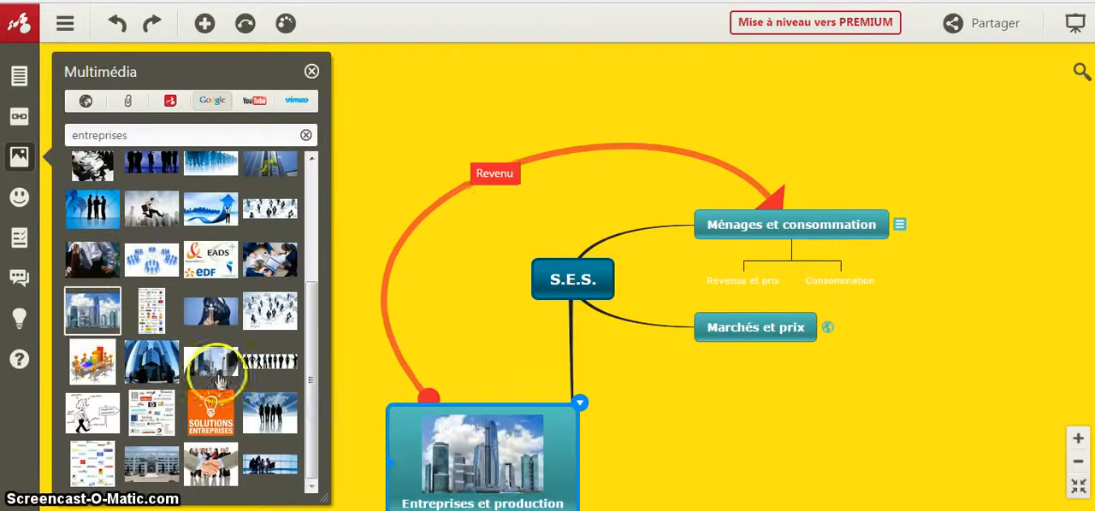
{"action": "left_click", "coordinate": [311, 71]}
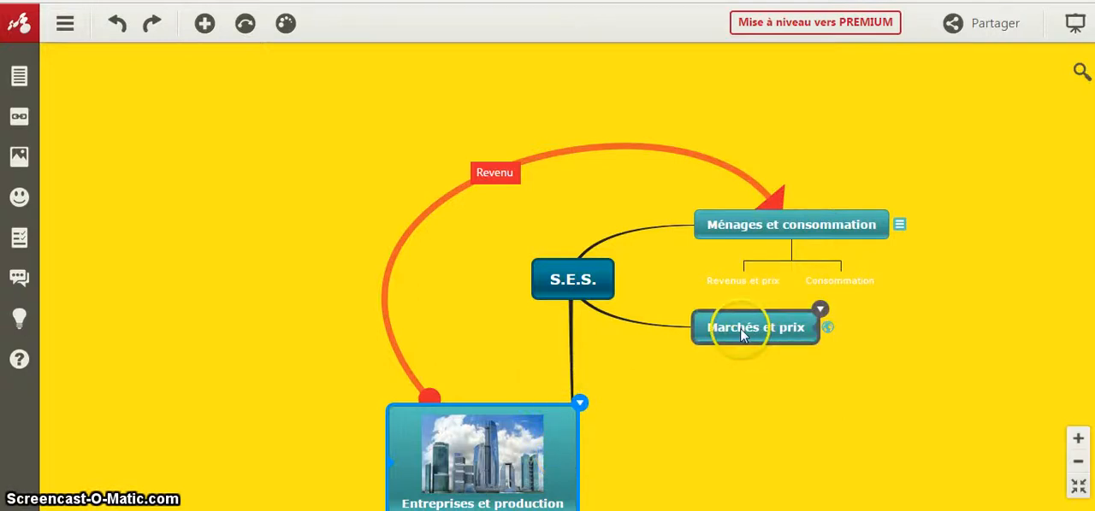
{"action": "left_click_drag", "start_coordinate": [742, 335], "coordinate": [709, 332]}
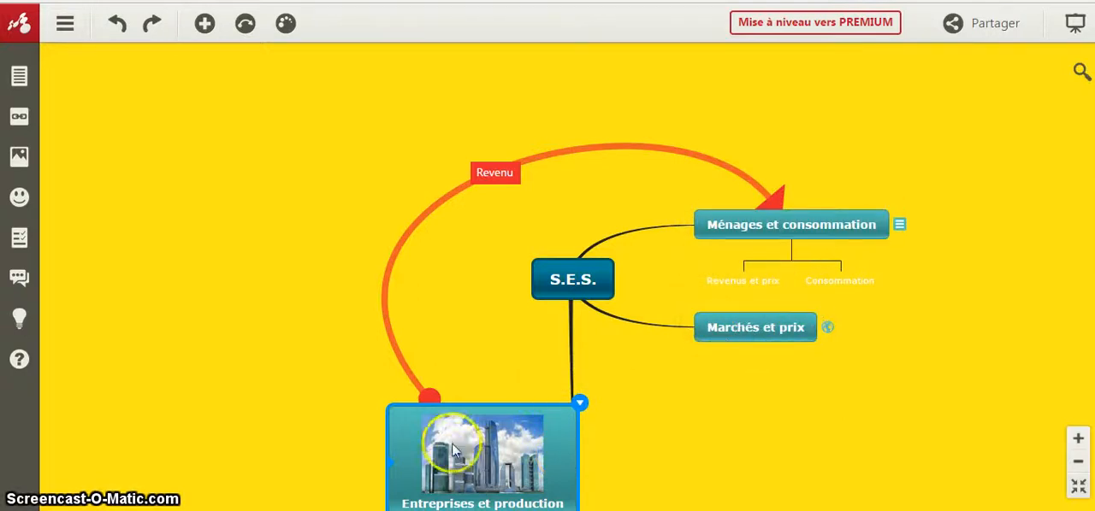
- Add the red-roofed house icon to the "Ménages et consommation" topic
{"action": "left_click", "coordinate": [717, 229]}
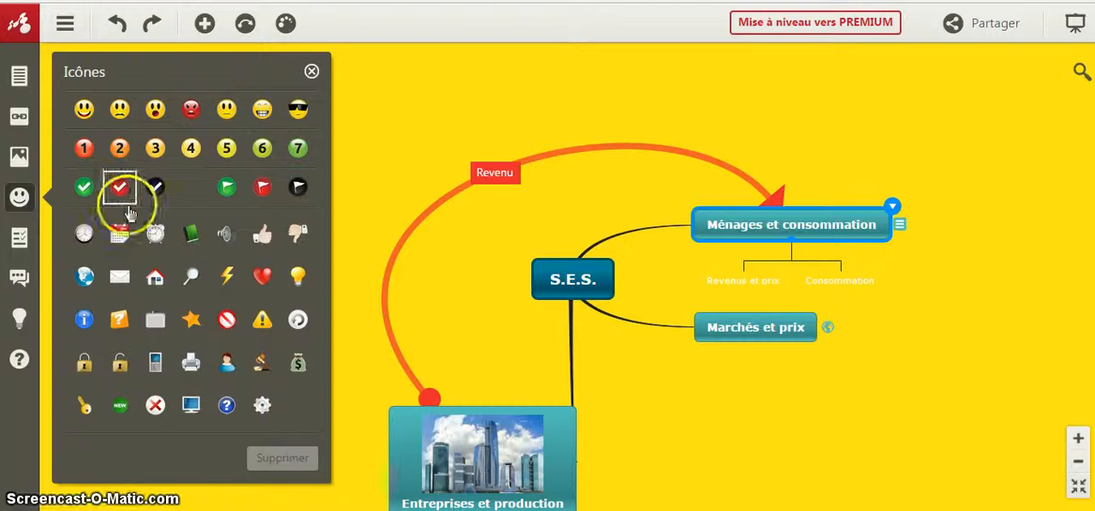
{"action": "left_click", "coordinate": [156, 278]}
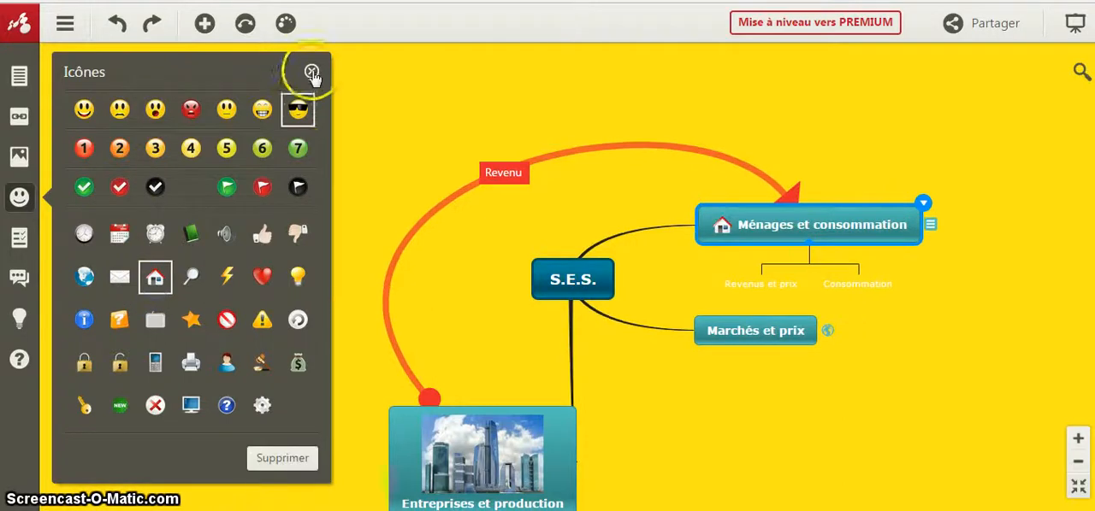
{"action": "left_click", "coordinate": [311, 71]}
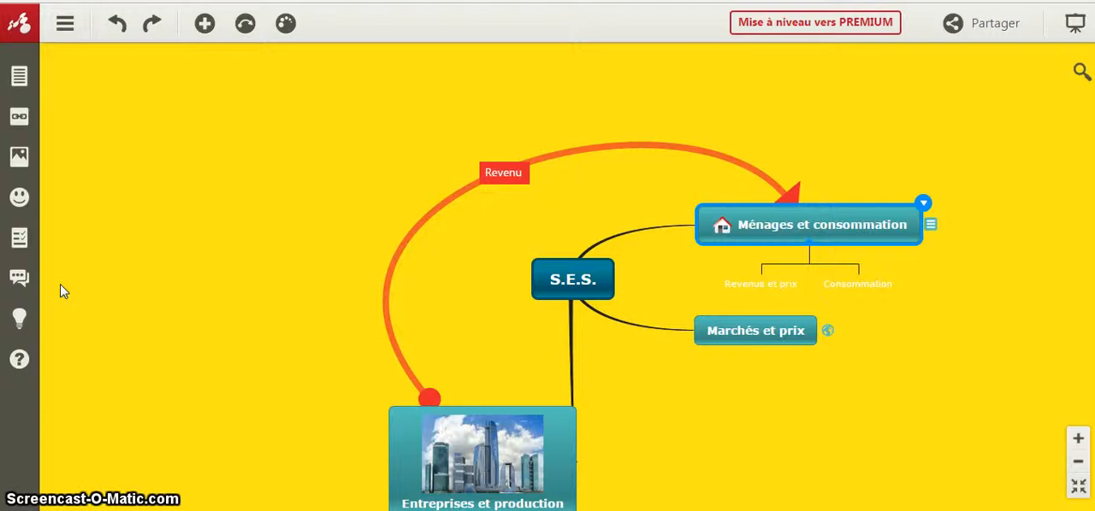
- Add task info to the "Marchés et prix" topic with the start date 01/04/2015
{"action": "left_click", "coordinate": [783, 338]}
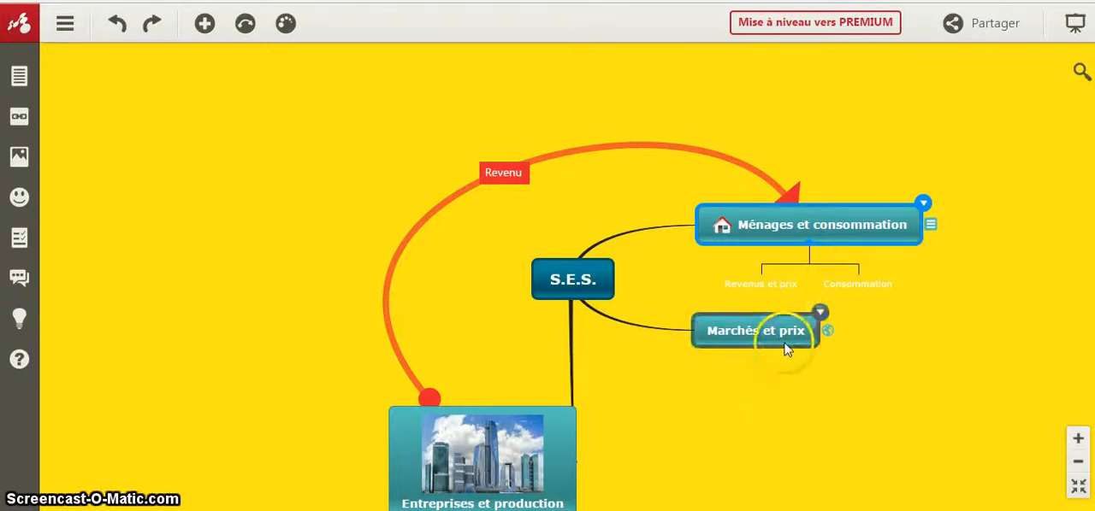
{"action": "left_click", "coordinate": [19, 239]}
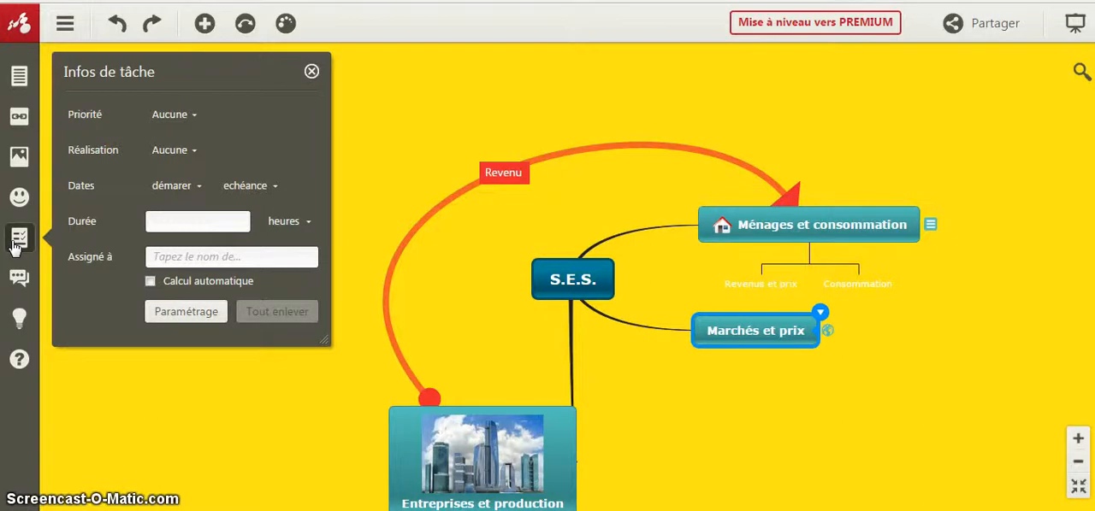
{"action": "left_click", "coordinate": [204, 187]}
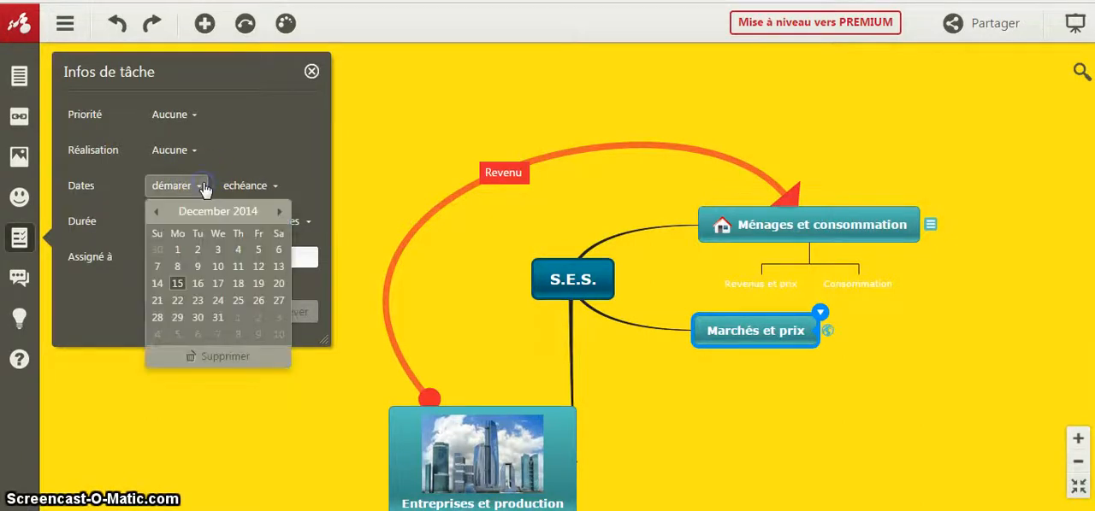
{"action": "left_click", "coordinate": [279, 211]}
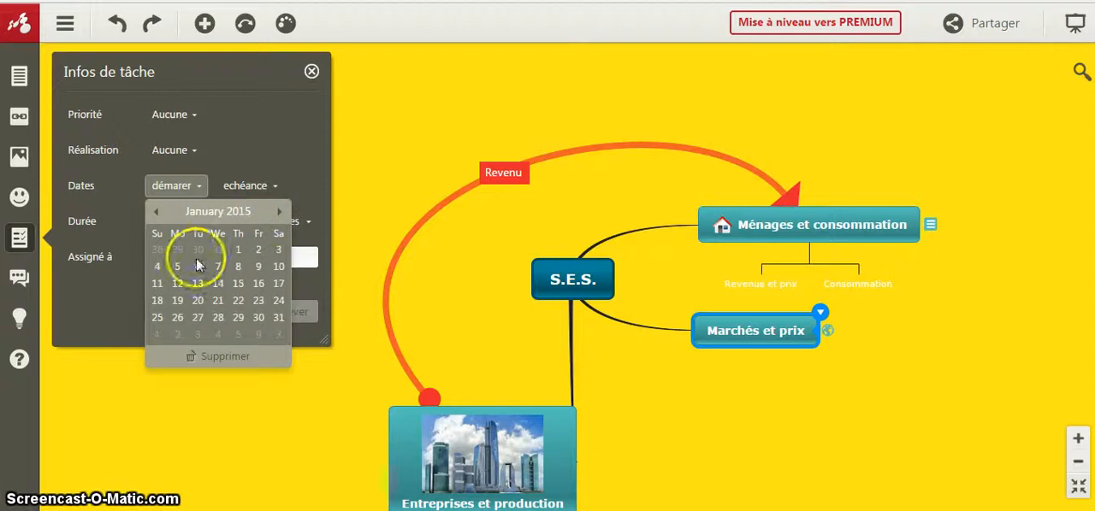
{"action": "left_click", "coordinate": [158, 267]}
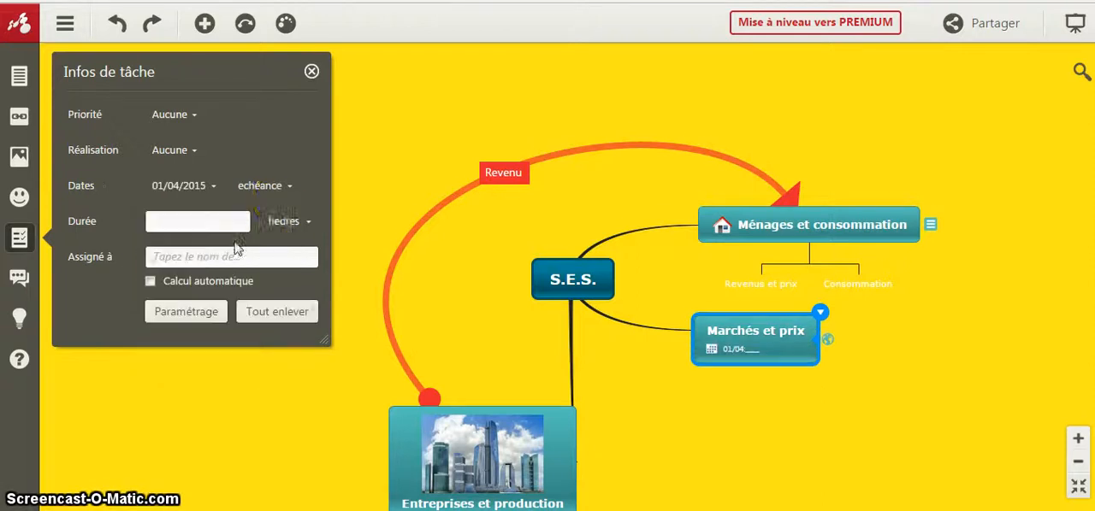
- Set the due date of the "Marchés et prix" task to 02/08/2015 and close the task info
{"action": "left_click", "coordinate": [289, 190]}
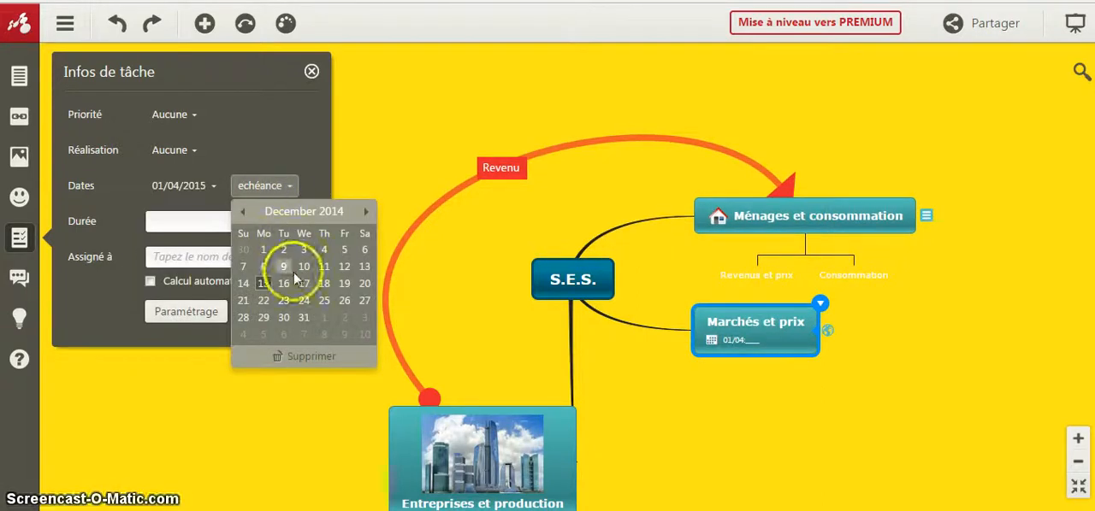
{"action": "left_click", "coordinate": [364, 213]}
{"action": "left_click", "coordinate": [364, 213]}
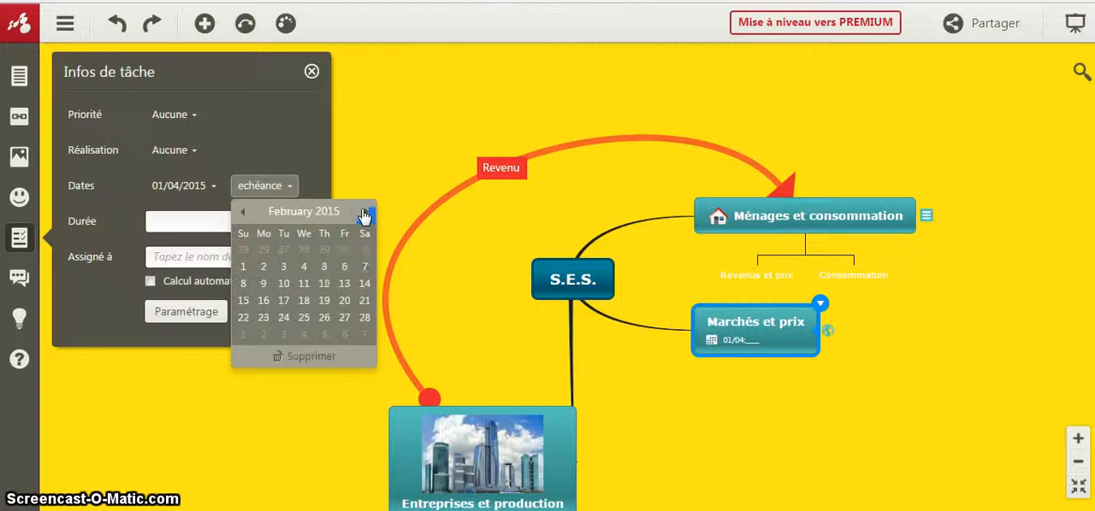
{"action": "left_click", "coordinate": [247, 286]}
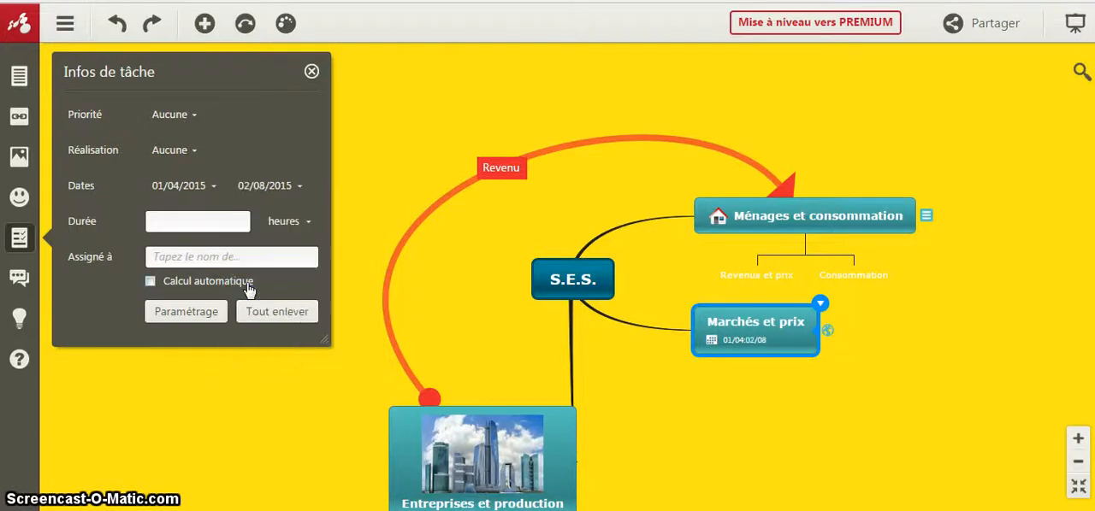
{"action": "left_click", "coordinate": [311, 71]}
{"action": "left_click", "coordinate": [698, 334]}
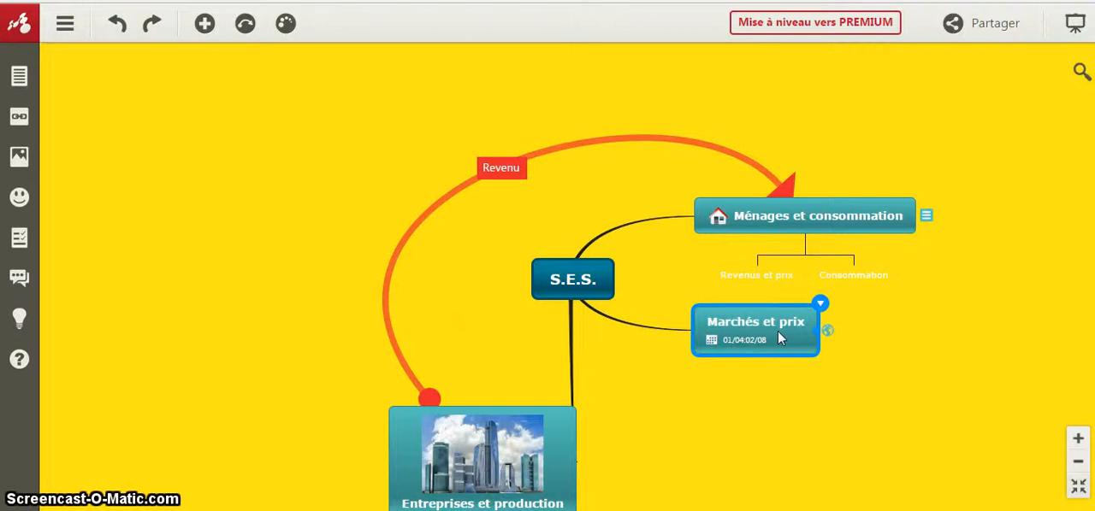
- Open the comments of the central "S.E.S." topic to view the approval and comment options, and close them
{"action": "left_click", "coordinate": [572, 279]}
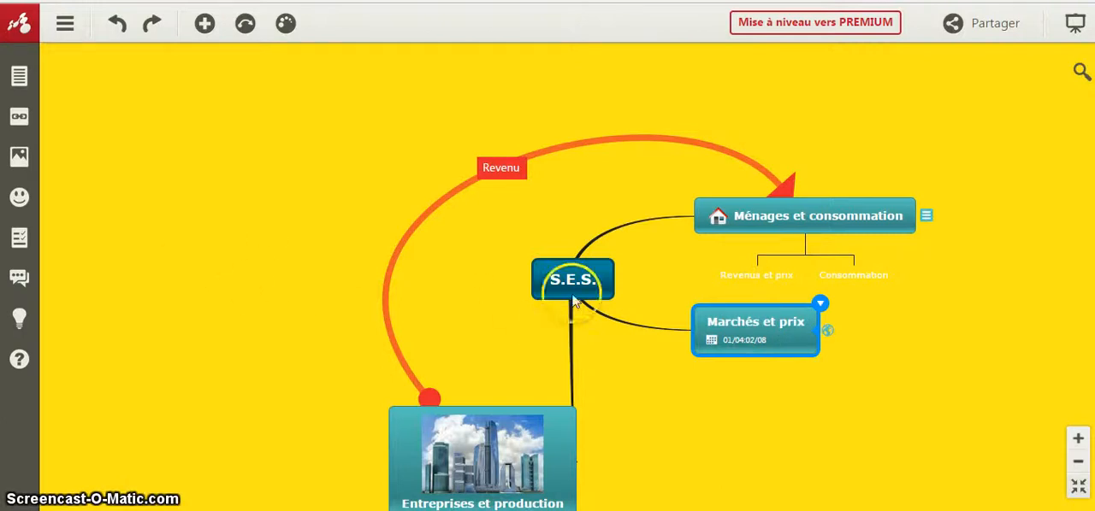
{"action": "left_click", "coordinate": [20, 278]}
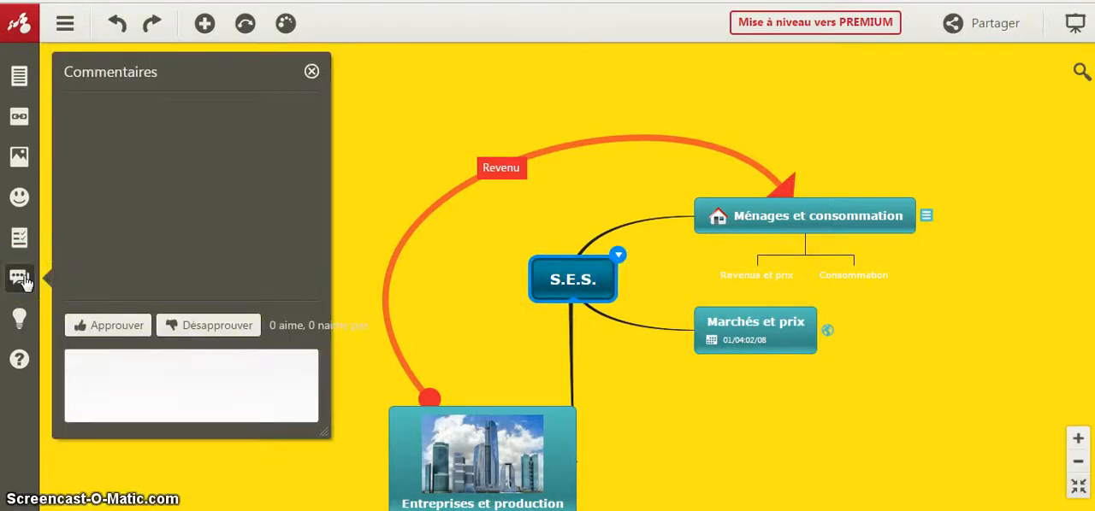
{"action": "left_click", "coordinate": [218, 194]}
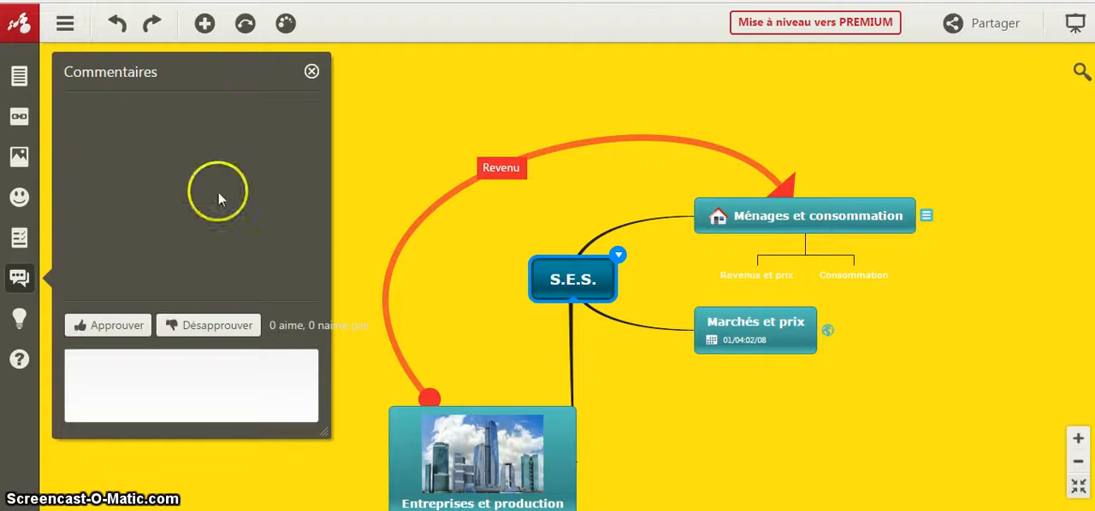
{"action": "left_click", "coordinate": [311, 72]}
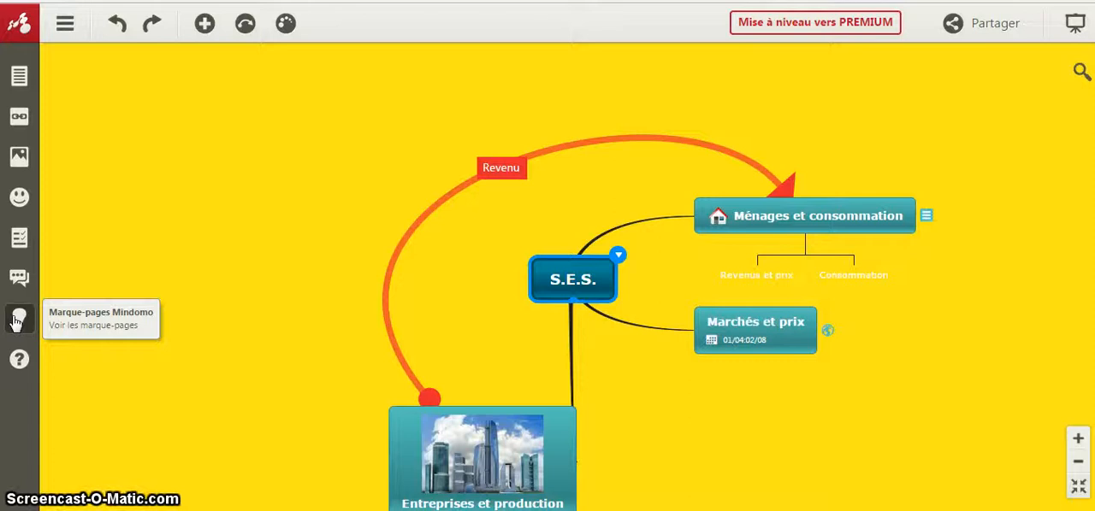
- Look through the whole list of Mindomo tutorial videos and close it
{"action": "left_click", "coordinate": [20, 361]}
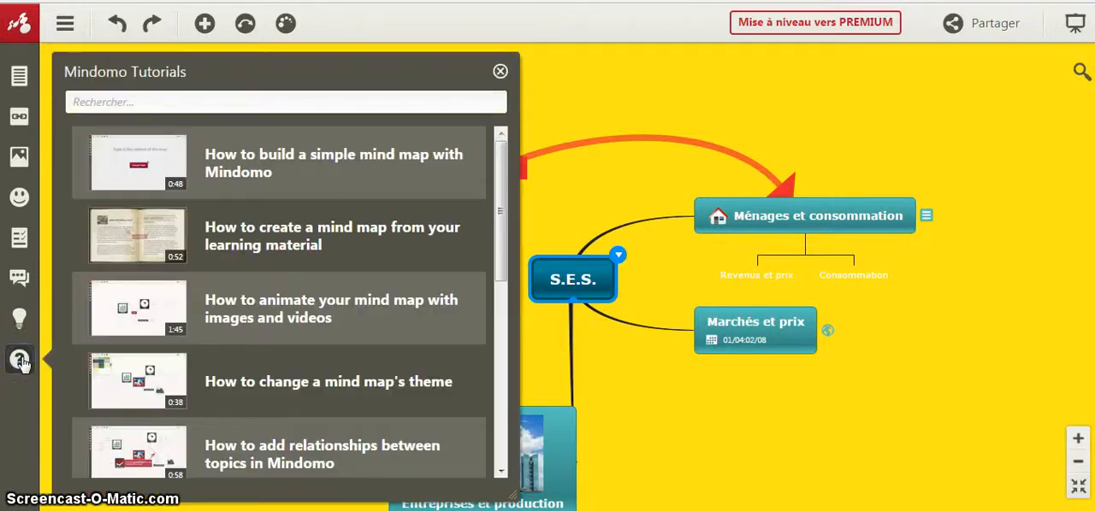
{"action": "left_click_drag", "start_coordinate": [501, 195], "coordinate": [501, 392]}
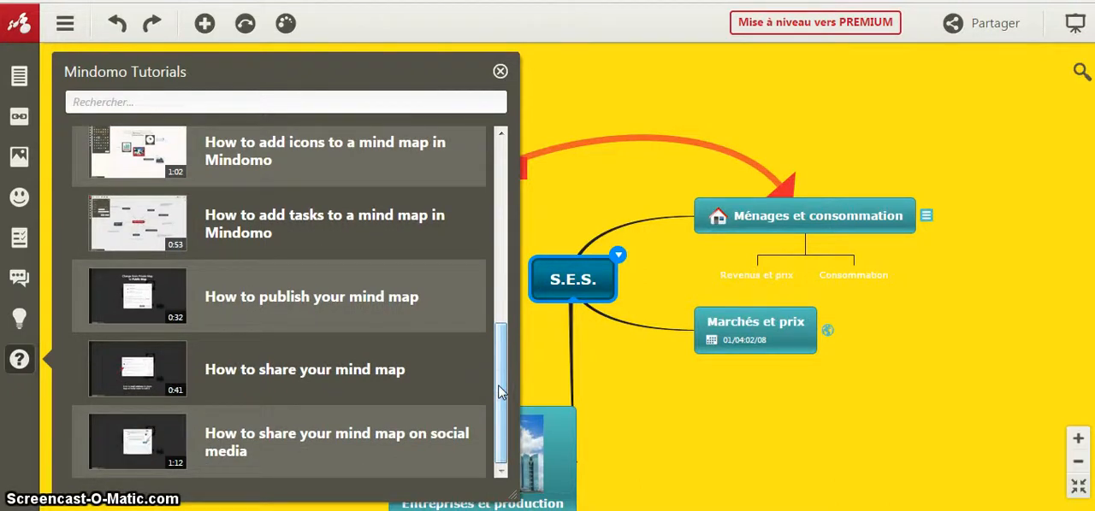
{"action": "left_click", "coordinate": [500, 73]}
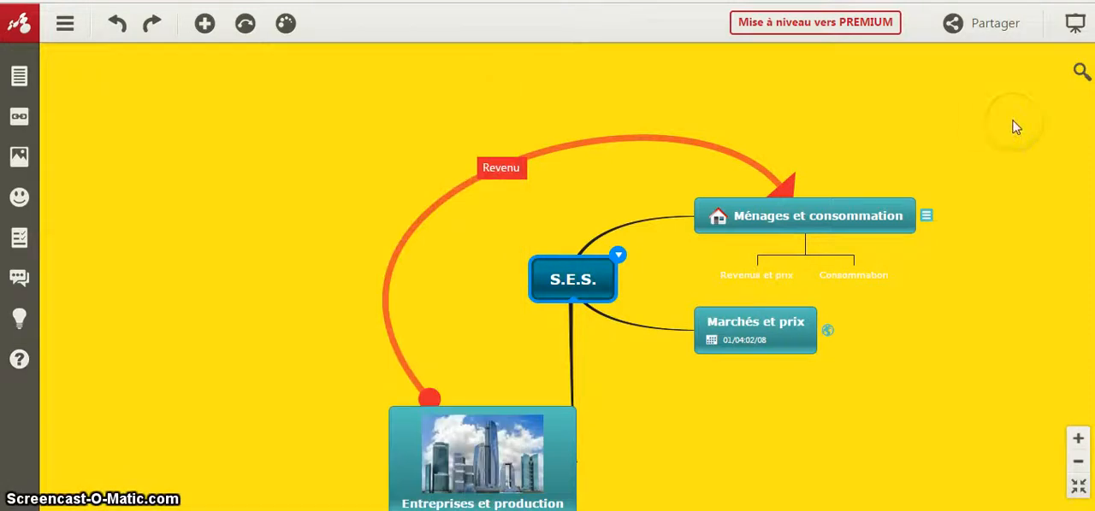
- Review the map's sharing settings, including guest editing, e-mail invitations and the edit link, and close them
{"action": "left_click", "coordinate": [967, 27]}
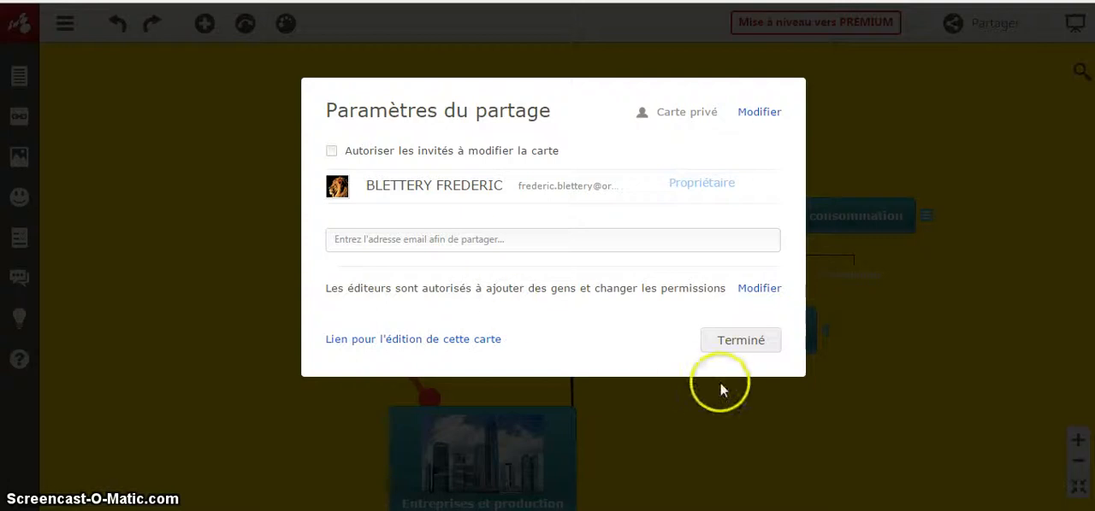
{"action": "left_click", "coordinate": [741, 338]}
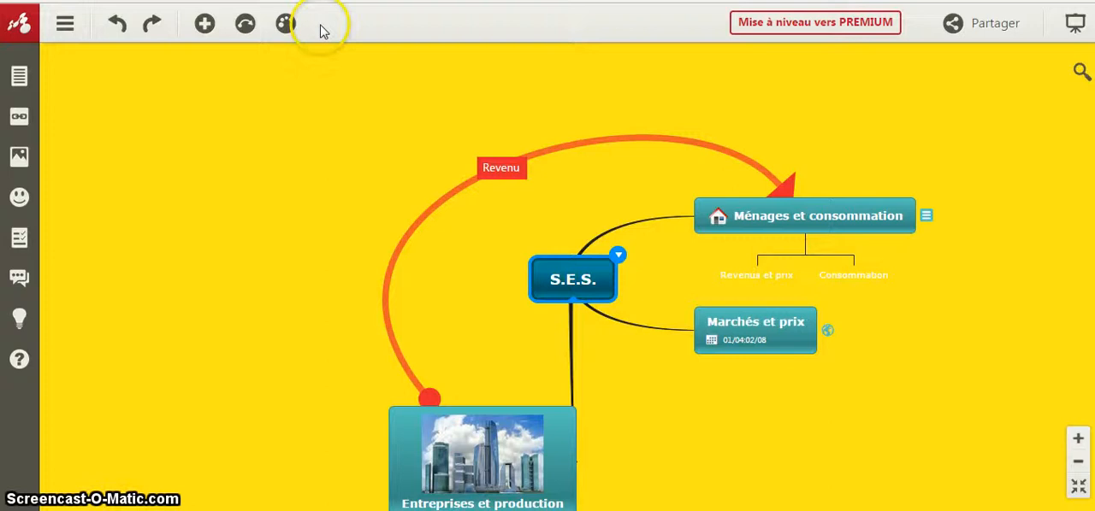
- Save the S.E.S. map and return to the list of own maps
{"action": "left_click", "coordinate": [72, 29]}
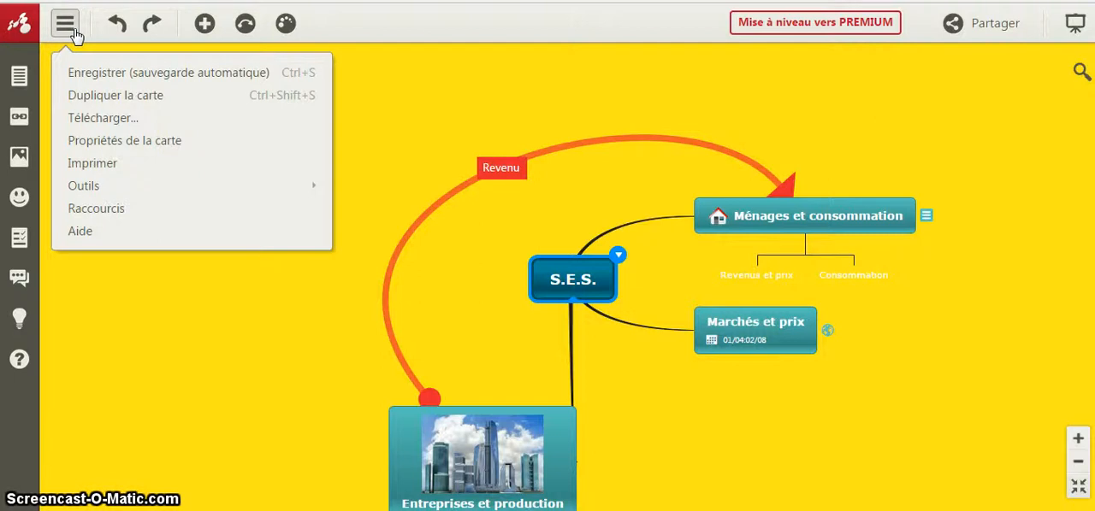
{"action": "left_click", "coordinate": [76, 75]}
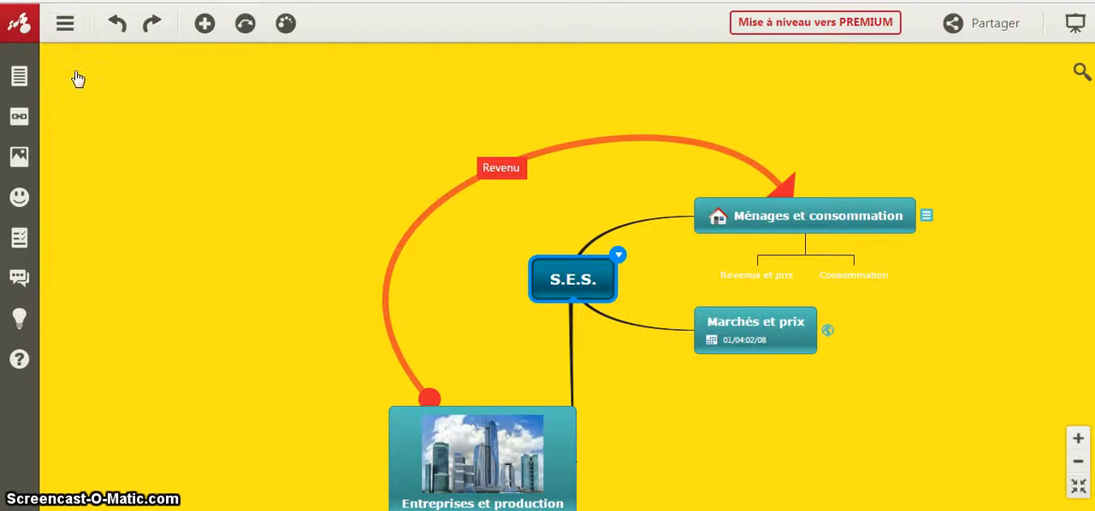
{"action": "left_click", "coordinate": [9, 26]}
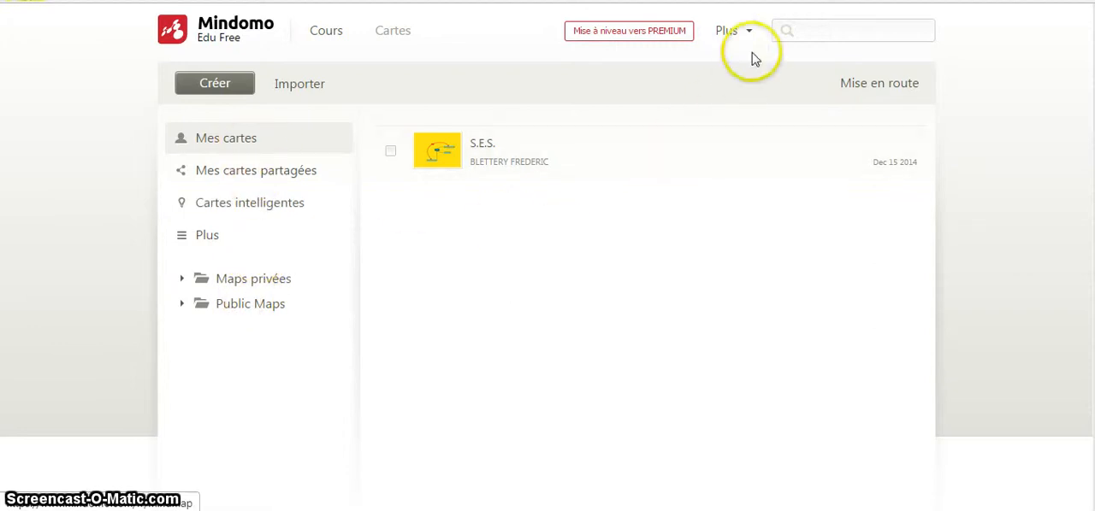
- Display the account options, including backup, language and sign-out, from the map overview
{"action": "left_click", "coordinate": [750, 31]}
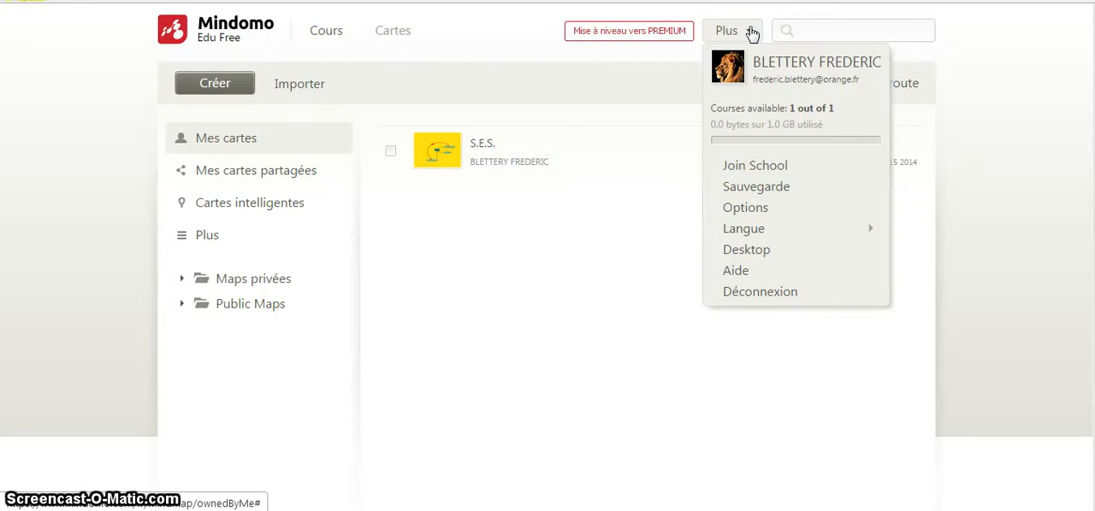
{"action": "left_click", "coordinate": [528, 225]}
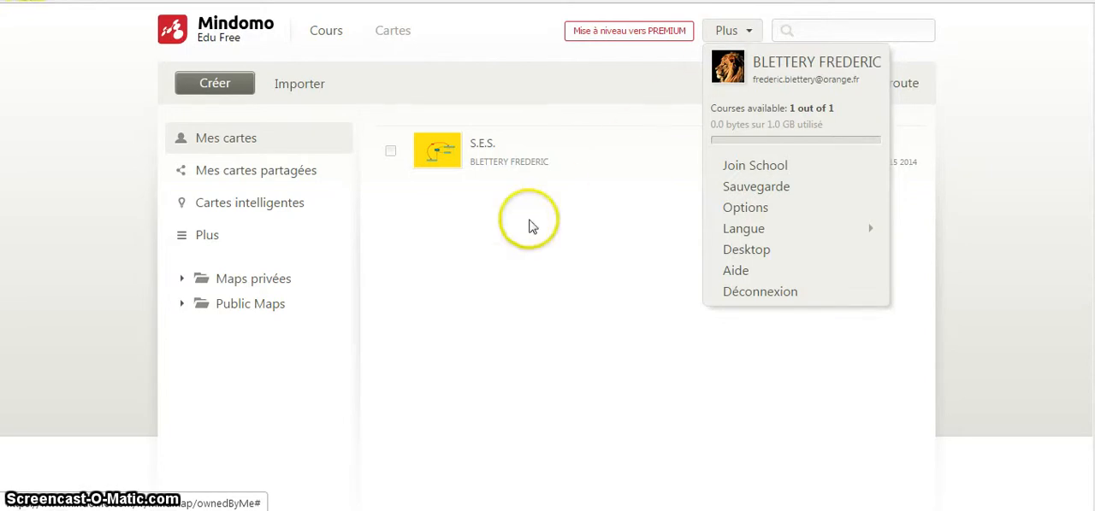